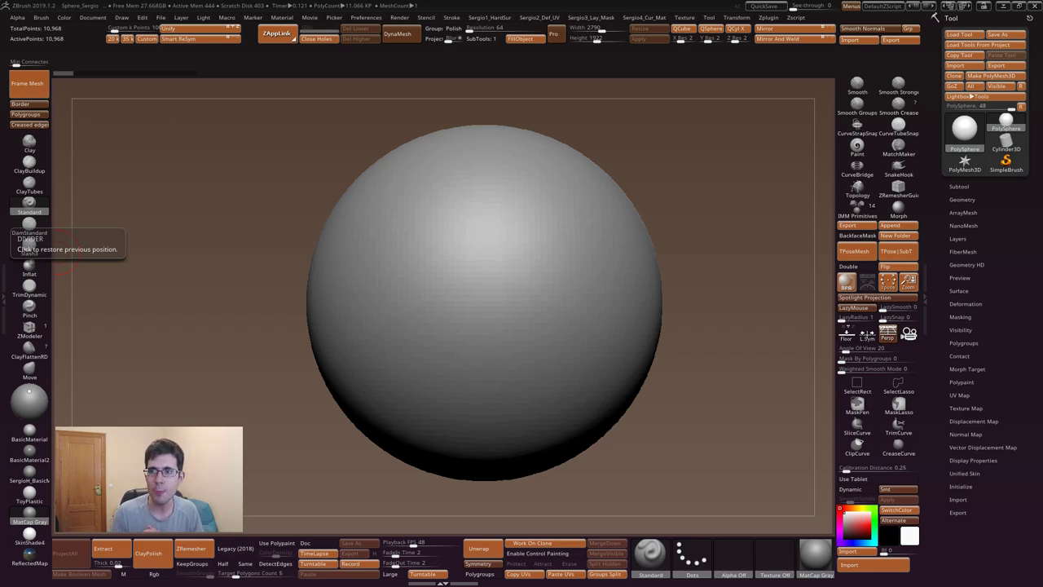
- Tour the Sergio2_Def_UV custom menu and its external image-editor link, then expand Subtool
click(489, 18)
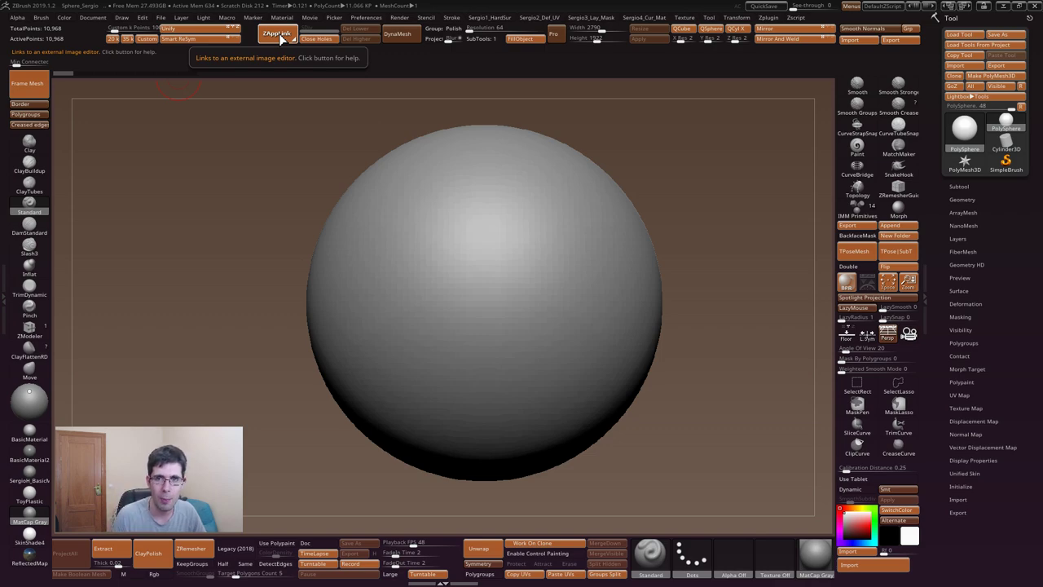
click(279, 41)
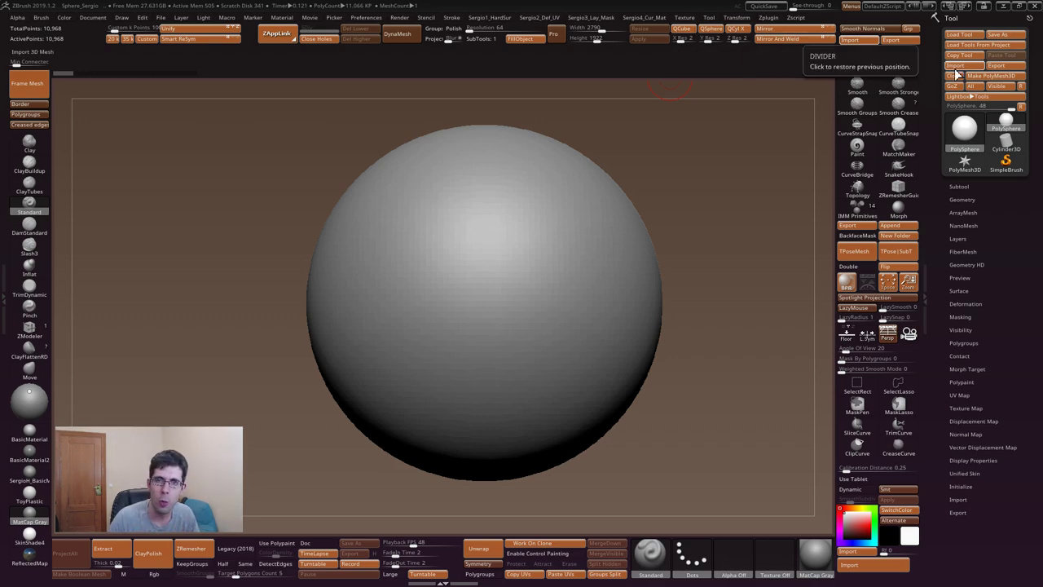
mouse_move(964, 128)
click(989, 190)
- Append a Cube3D subtool, select it, and view its Polyframe wireframe from the top
drag(935, 421, 946, 300)
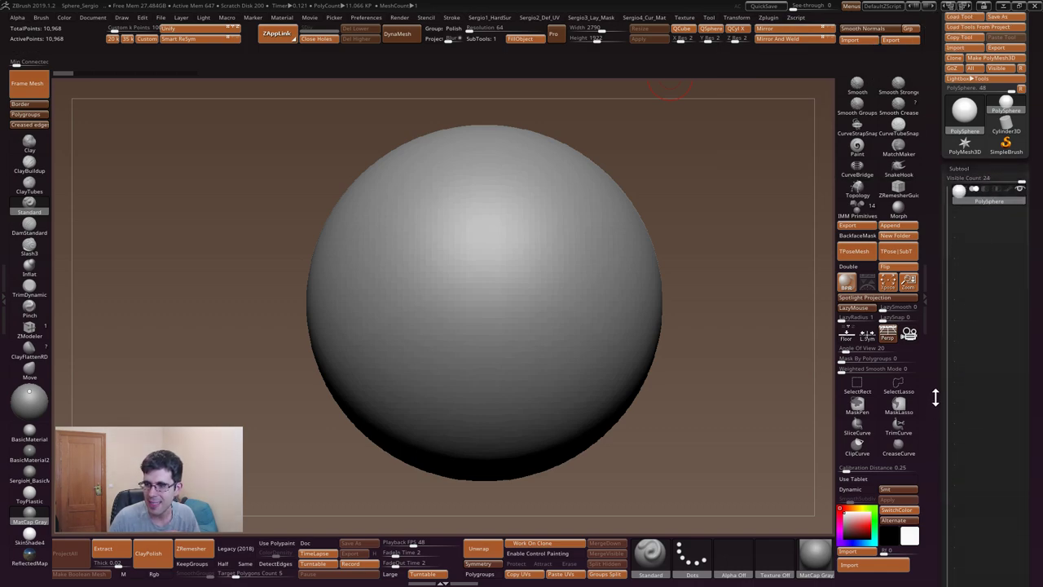
click(1007, 337)
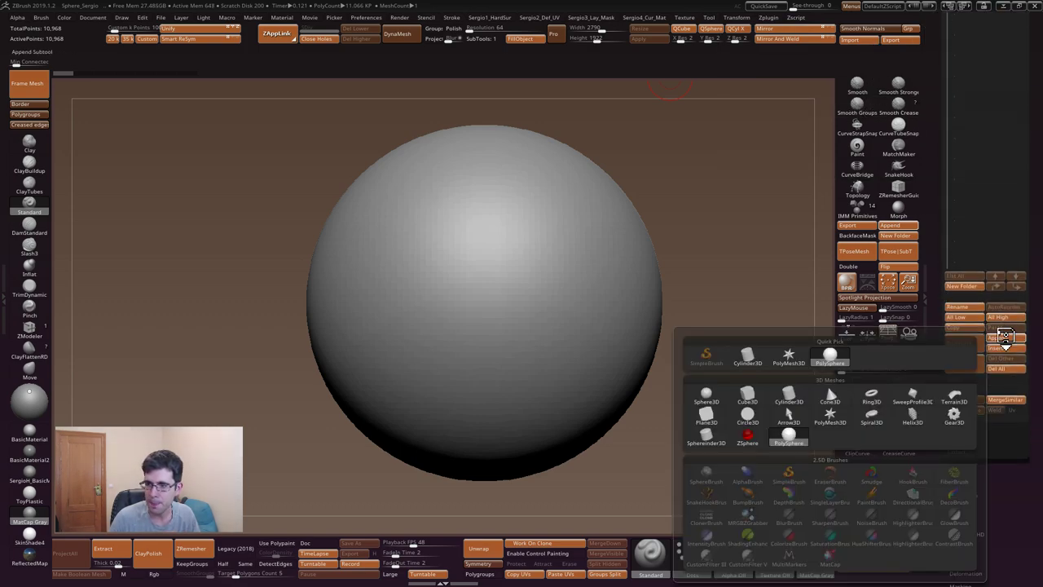
click(747, 397)
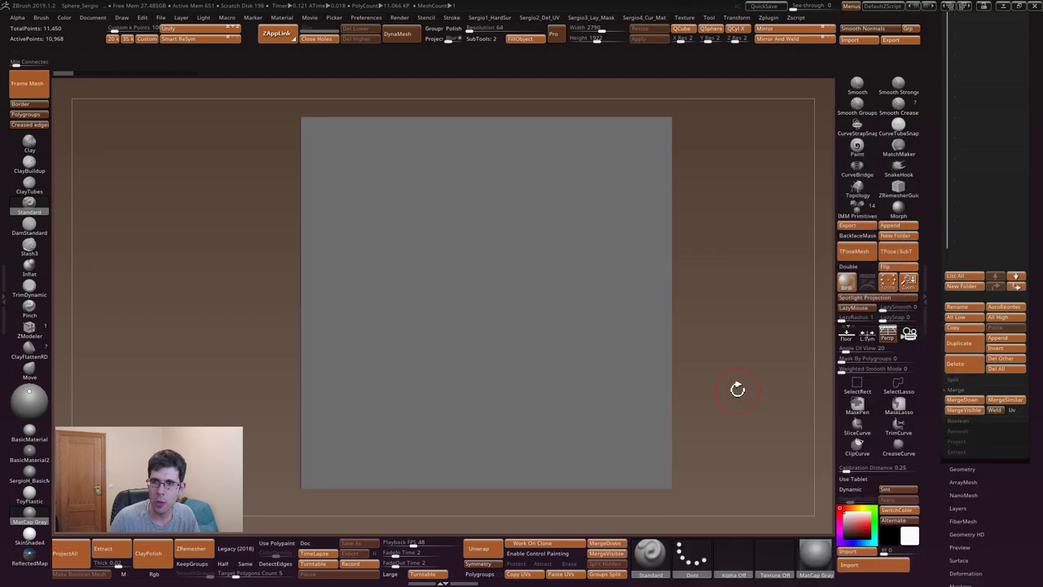
alt+click(559, 283)
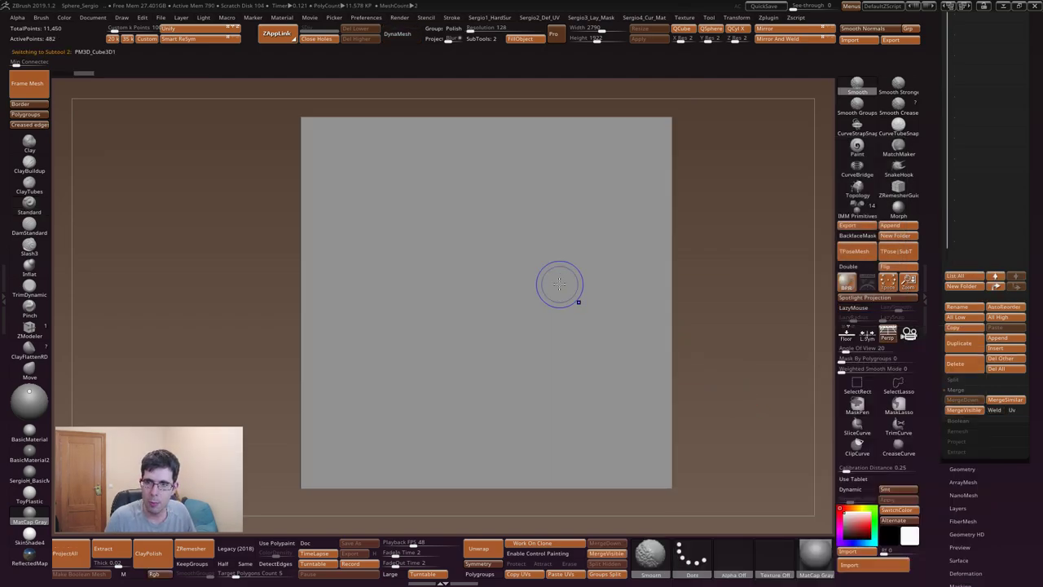
key(shift+f)
right_drag(566, 252, 529, 188)
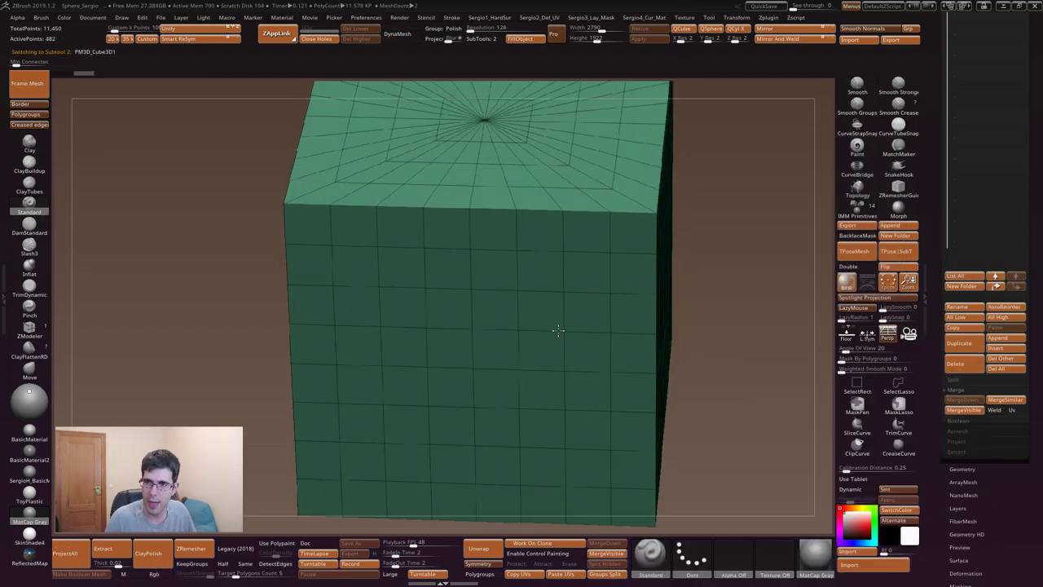
- Replace the cube with a QCube, frame it, and lower its Res from 2 to 1
click(688, 33)
key(f)
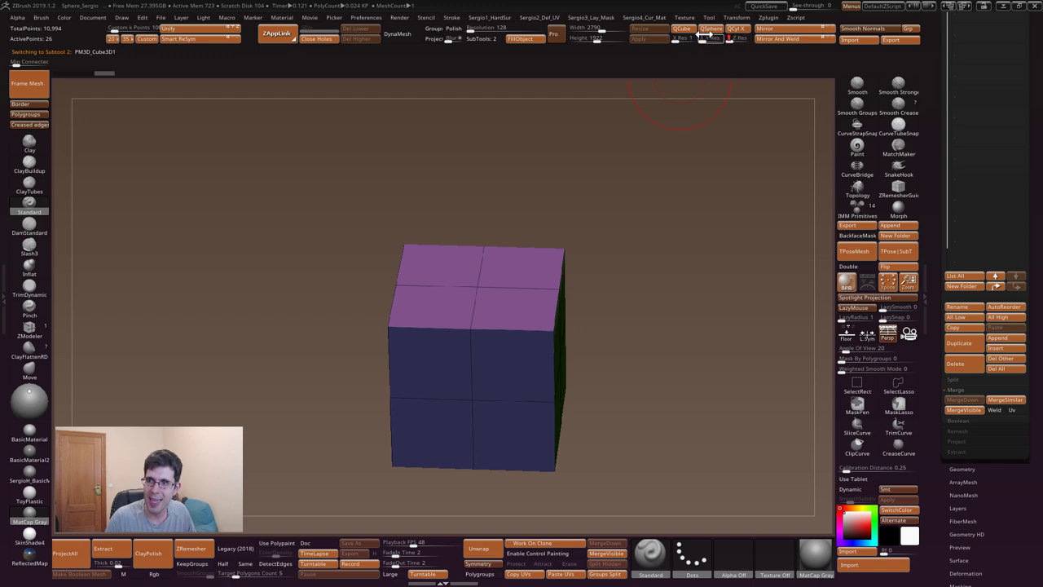
mouse_move(673, 39)
mouse_down()
mouse_move(672, 66)
mouse_move(440, 279)
mouse_up()
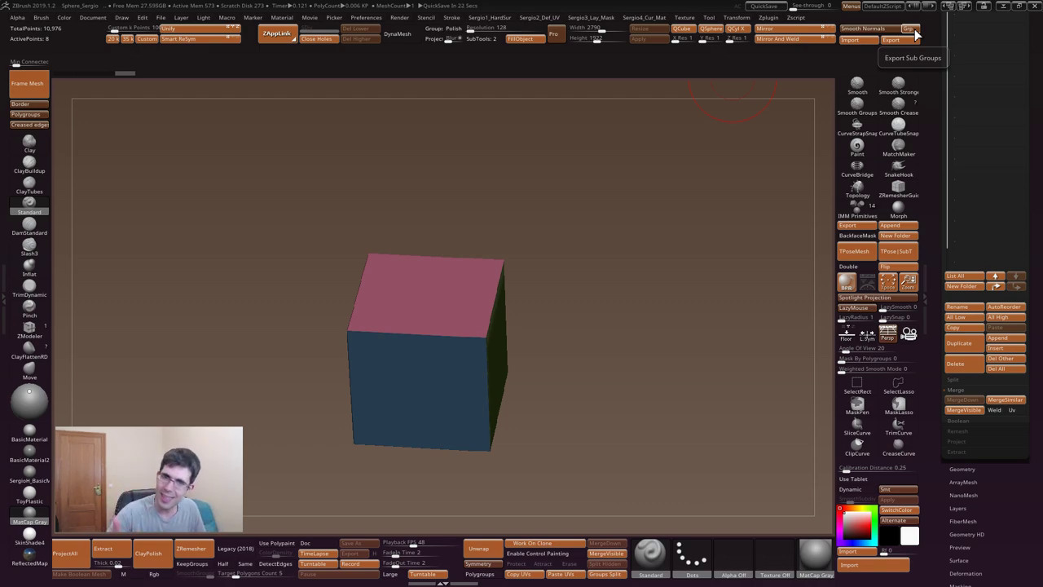
- Run Grp export by sub-groups, then scroll the tray up to the Tool palette header
click(915, 32)
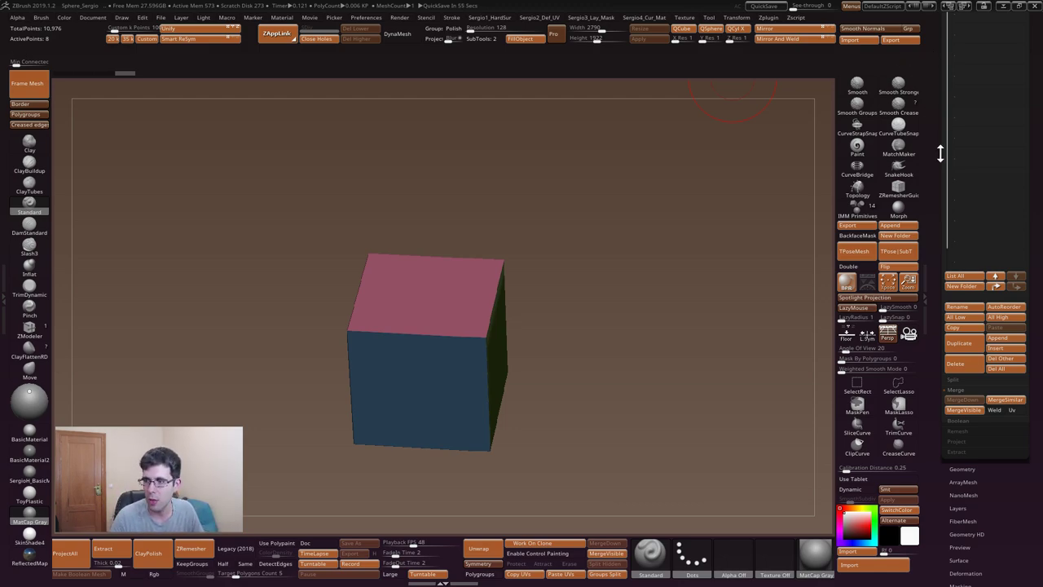
drag(936, 159, 943, 255)
mouse_move(957, 408)
mouse_down()
mouse_move(989, 389)
mouse_move(1019, 288)
mouse_move(984, 261)
mouse_up()
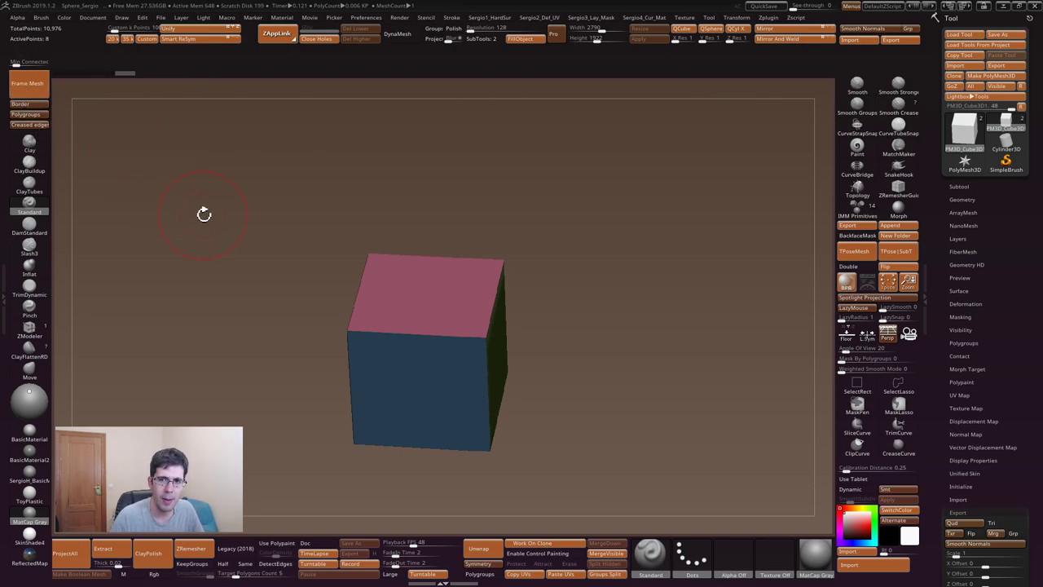
- Turn off Border and Creased edges in Frame Mesh, then make PolySphere the active subtool
click(29, 107)
click(29, 124)
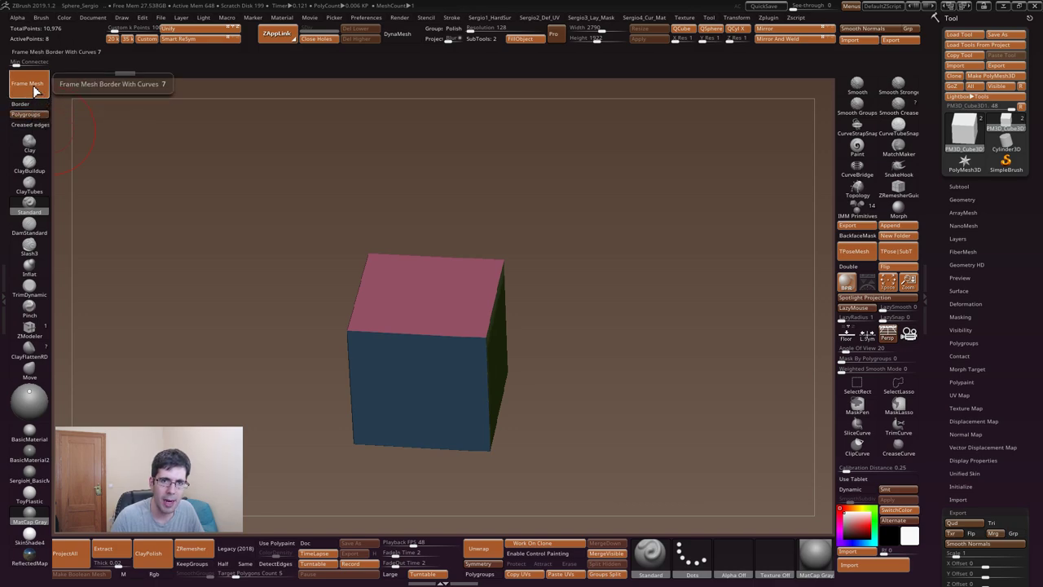
drag(372, 338, 357, 253)
ctrl+right_drag(357, 253, 478, 280)
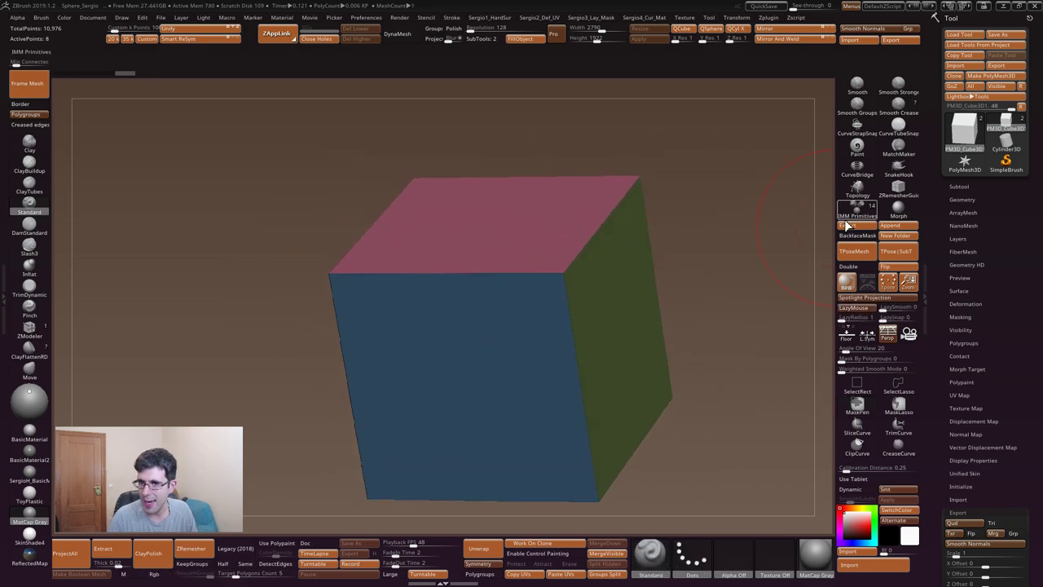
click(965, 186)
mouse_move(988, 233)
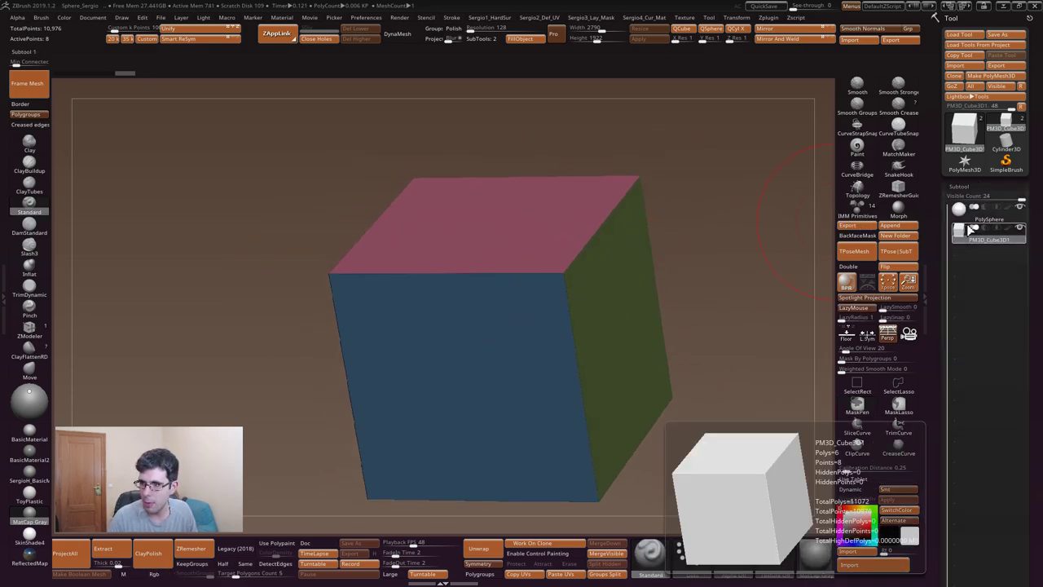
click(943, 220)
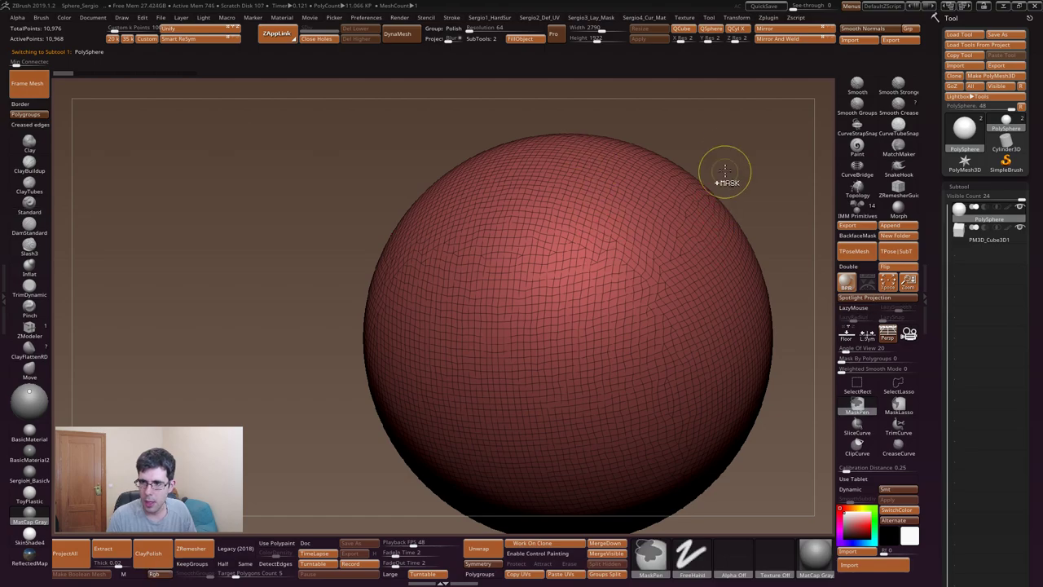
- Mask vertical bands on both sides of the sphere and turn them into a new polygroup
ctrl+drag(594, 133, 733, 531)
mouse_move(551, 503)
mouse_down()
mouse_move(485, 364)
mouse_move(668, 268)
mouse_up()
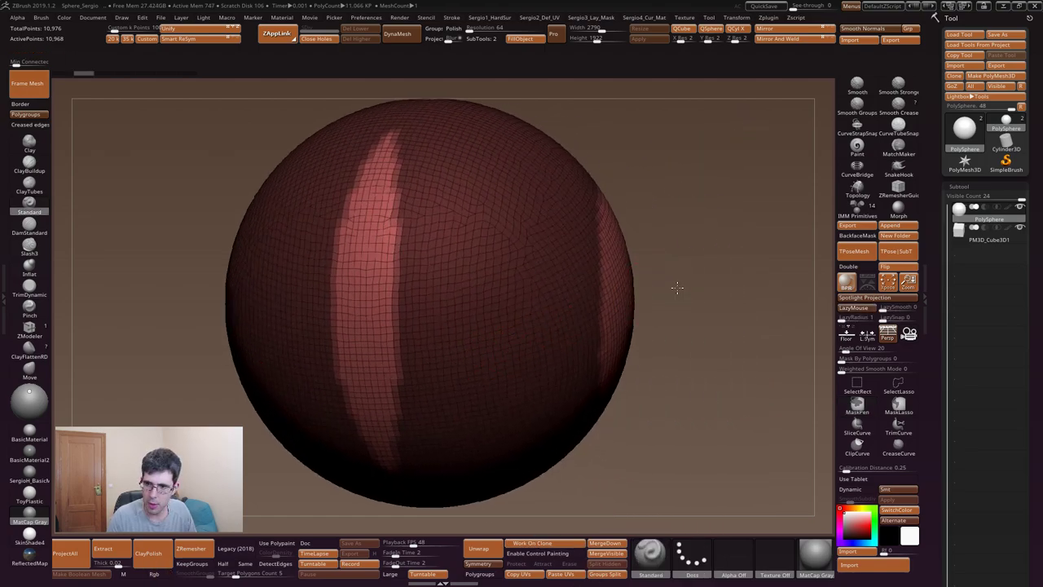
ctrl+drag(682, 163, 531, 484)
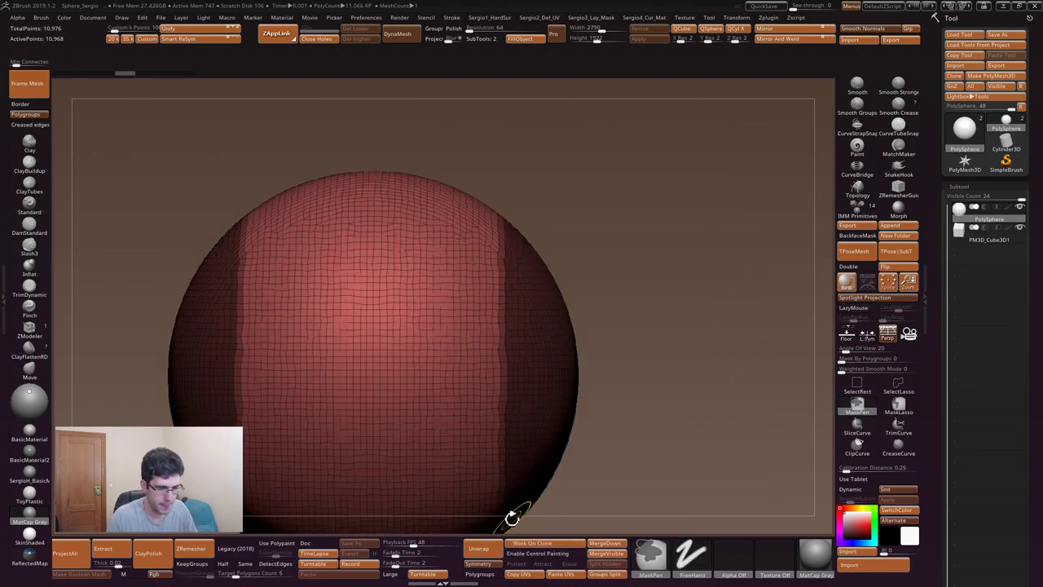
key(ctrl+w)
ctrl+click(578, 279)
drag(577, 280, 496, 302)
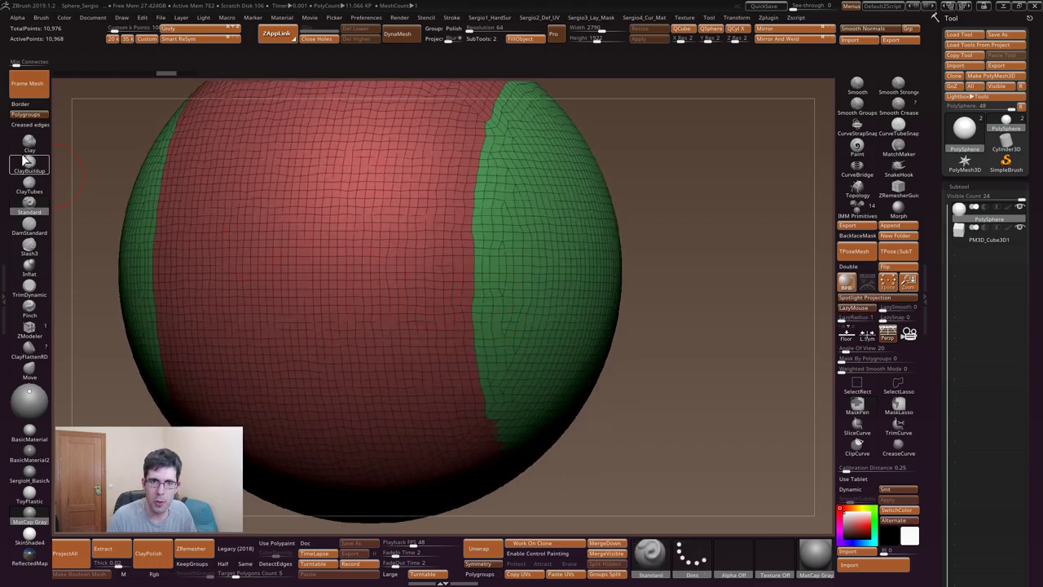
click(27, 83)
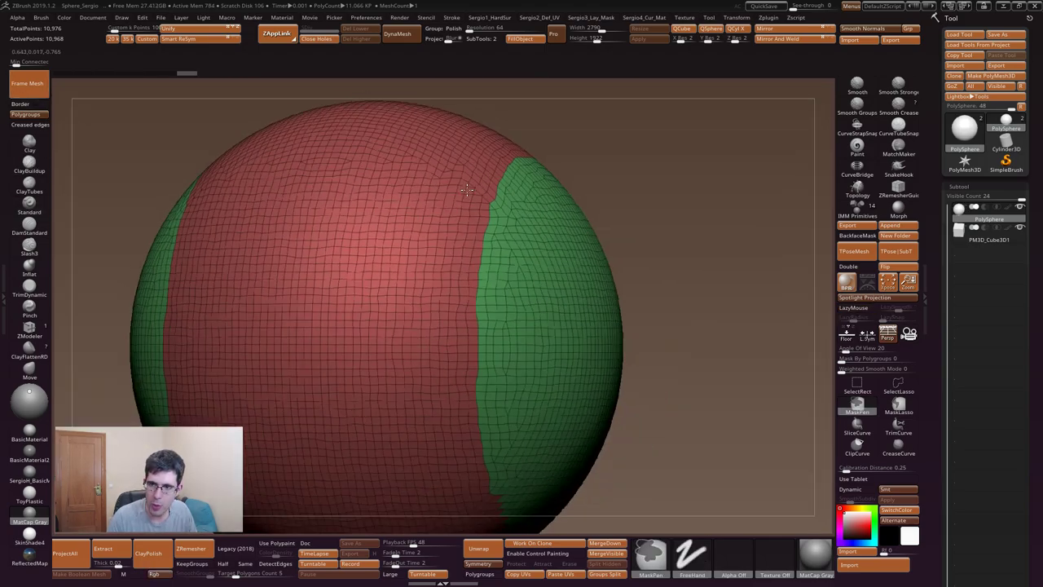
ctrl+right_drag(462, 236, 495, 228)
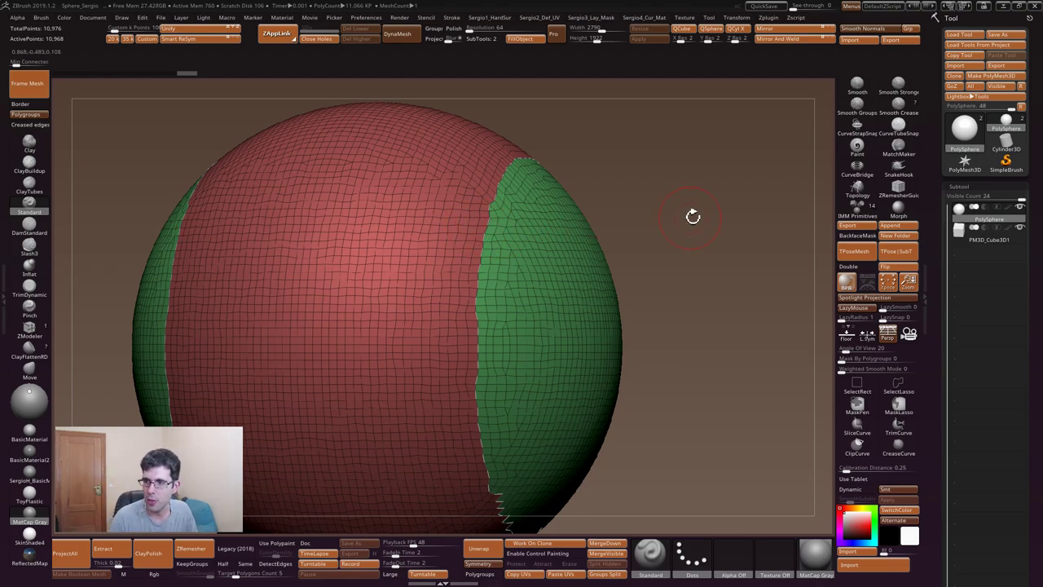
- Lay CurveTubeSnap tubes along the polygroup borders, face the front, and hide Polyframe
click(898, 123)
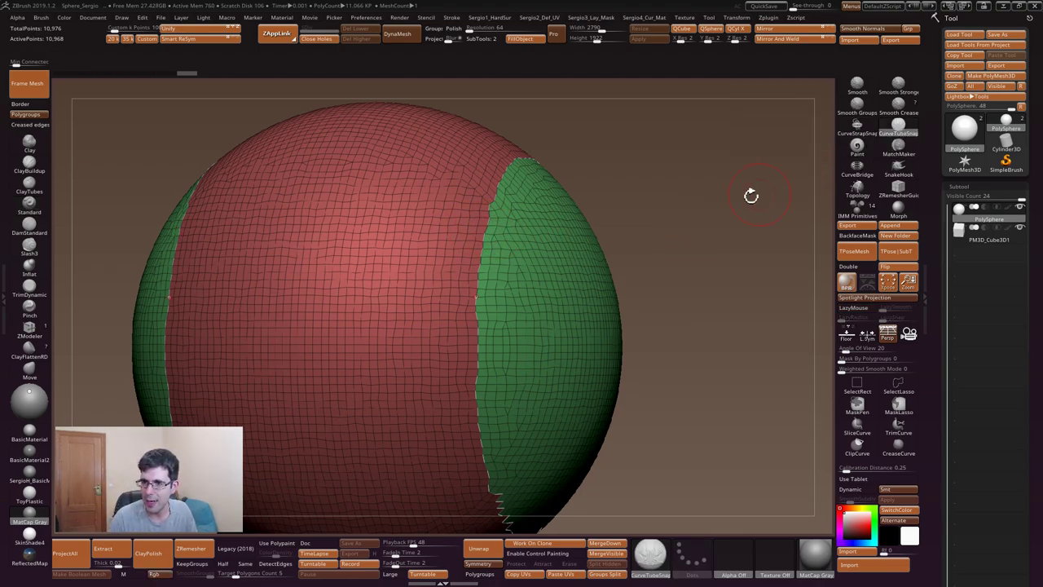
click(492, 225)
ctrl+right_drag(507, 281, 654, 280)
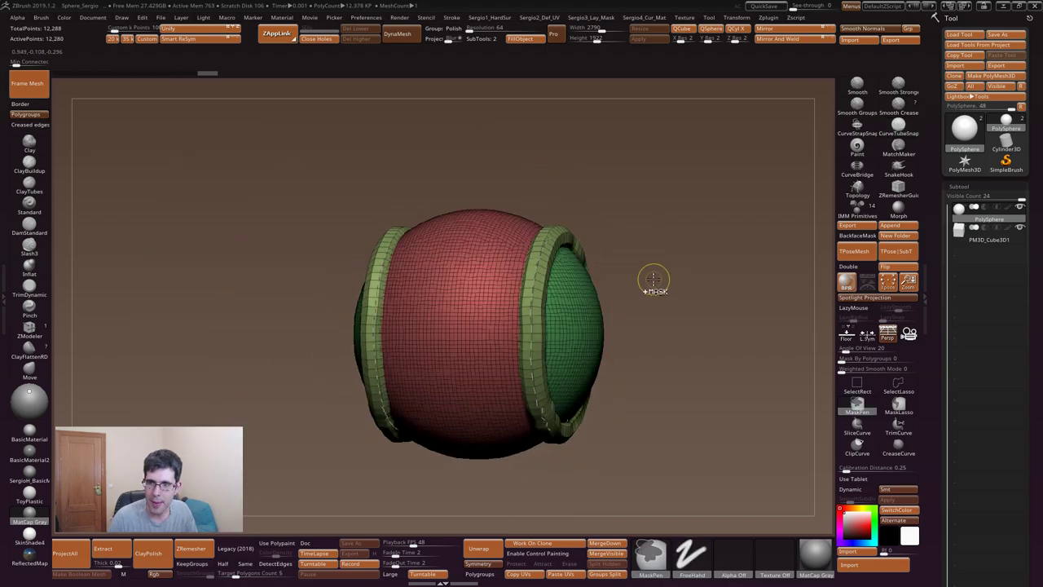
drag(654, 280, 515, 292)
key(shift+f)
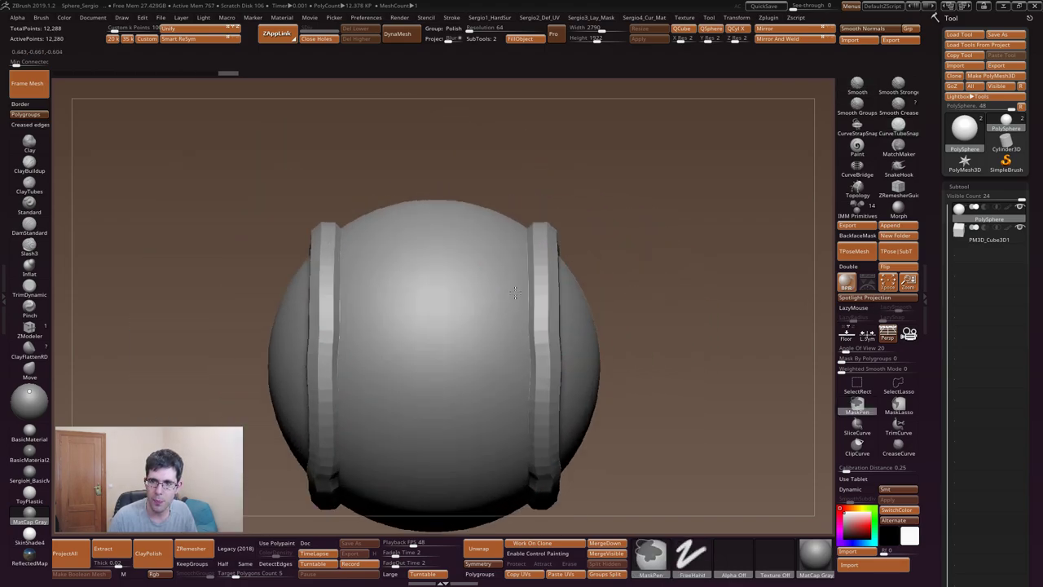
- Enlarge the tubed sphere and raise it in the view
mouse_move(515, 292)
ctrl+right_down()
mouse_move(487, 261)
mouse_move(514, 279)
mouse_move(493, 279)
ctrl+right_up()
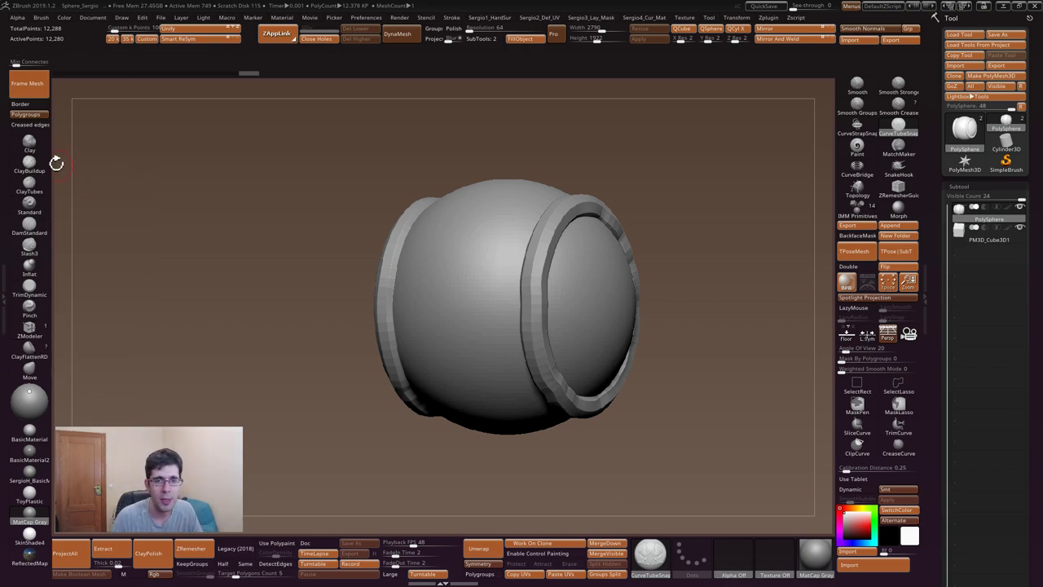
- Cycle brushes with hotkeys: Clay (BCL), Move (BMV), Standard (BST), then Clay again
key(b)
key(c)
key(l)
key(b)
key(m)
key(v)
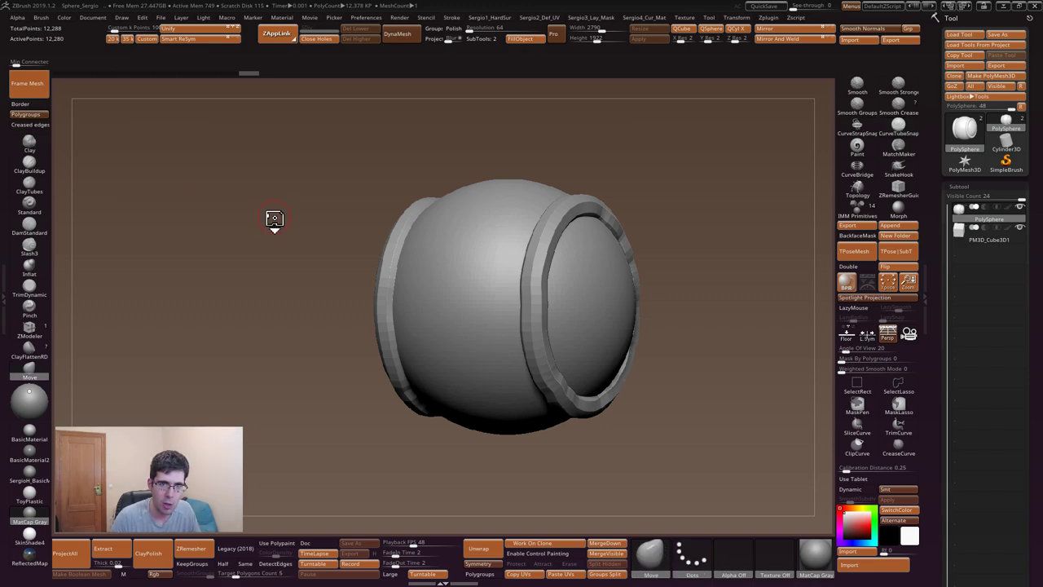
key(b)
key(s)
key(t)
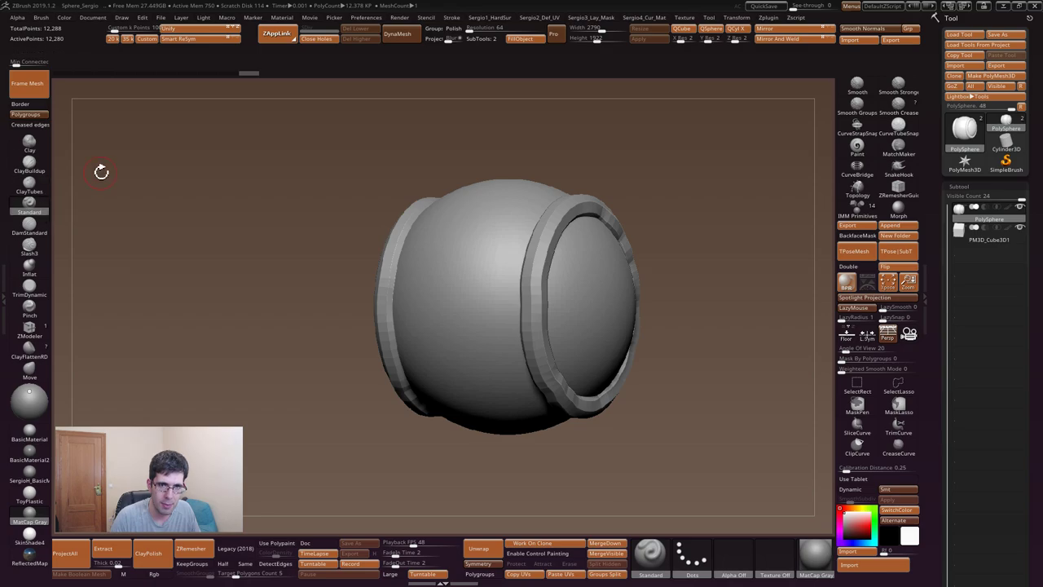
key(b)
key(c)
key(l)
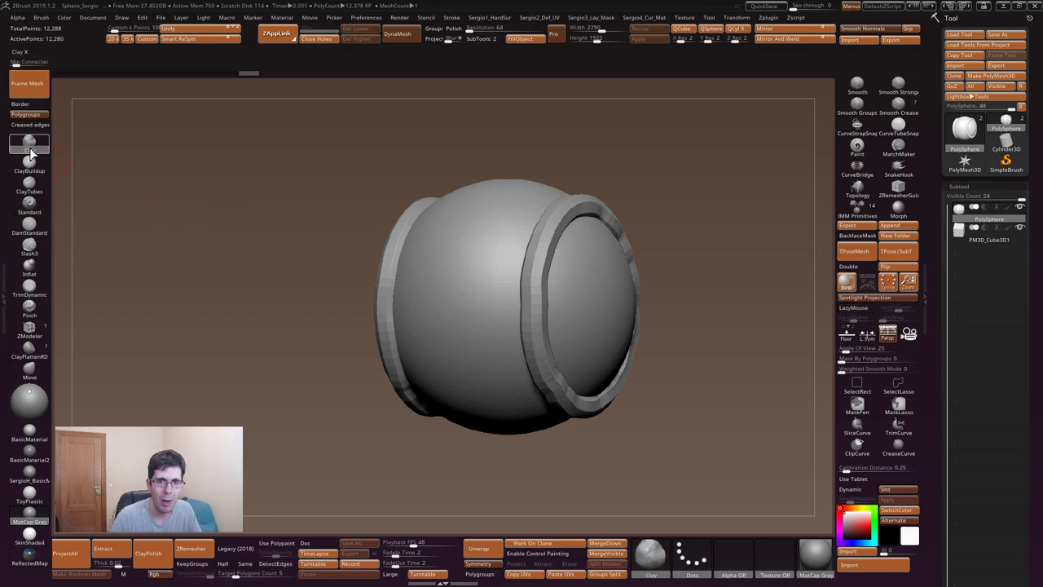
- Return to Standard, select the Slash3 brush, and place the light at the front
key(b)
key(s)
key(t)
click(29, 245)
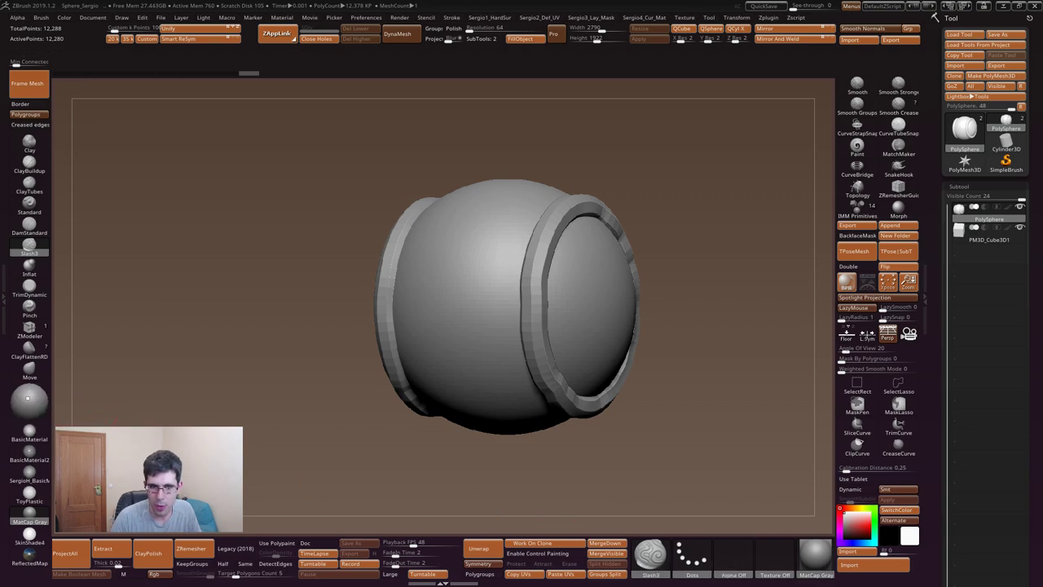
drag(35, 397, 46, 418)
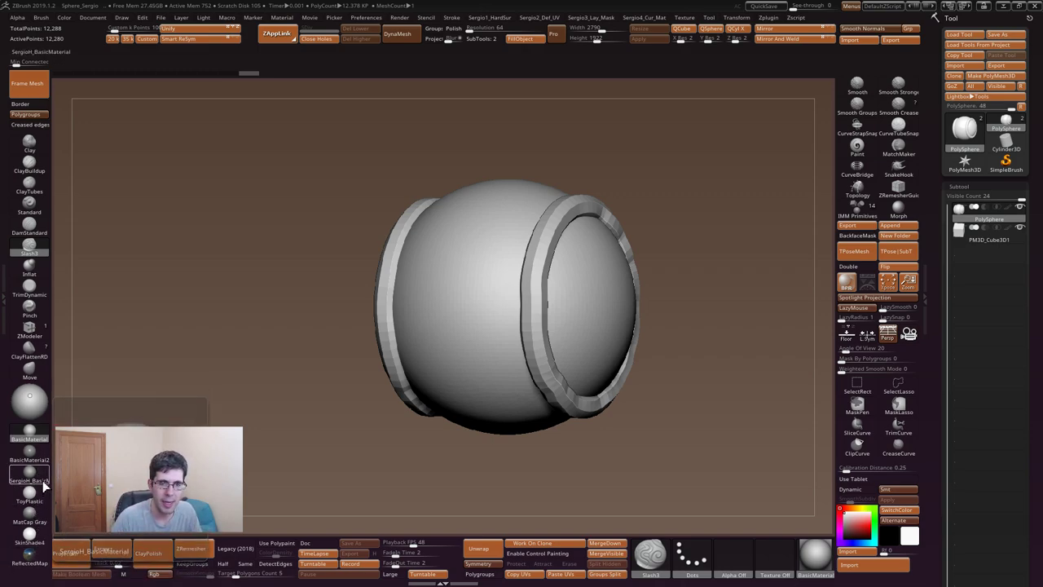
mouse_move(29, 453)
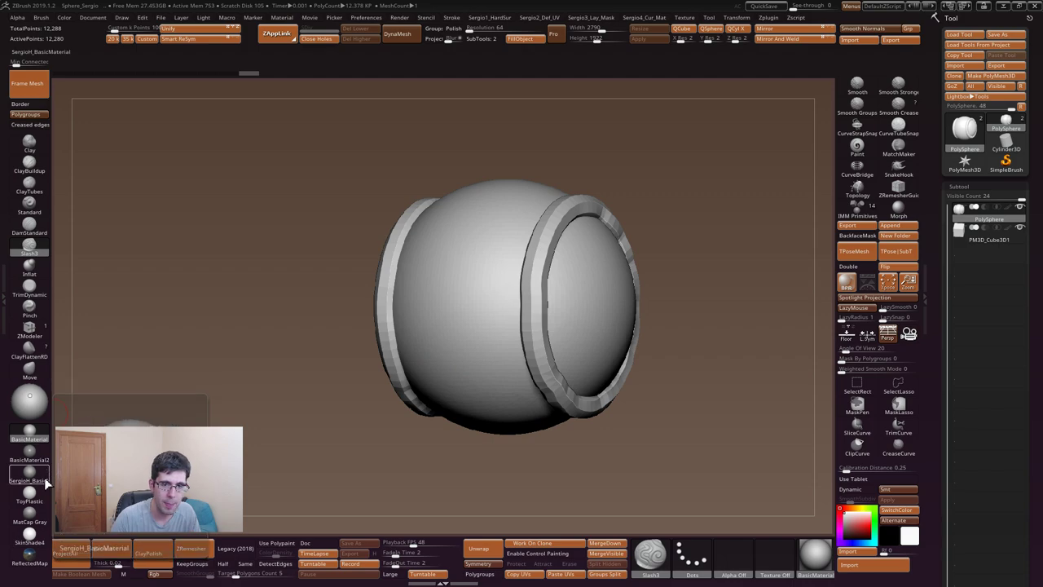
- Compare MatCap Gray and BasicMaterial twice, then bring up the full material library
click(30, 513)
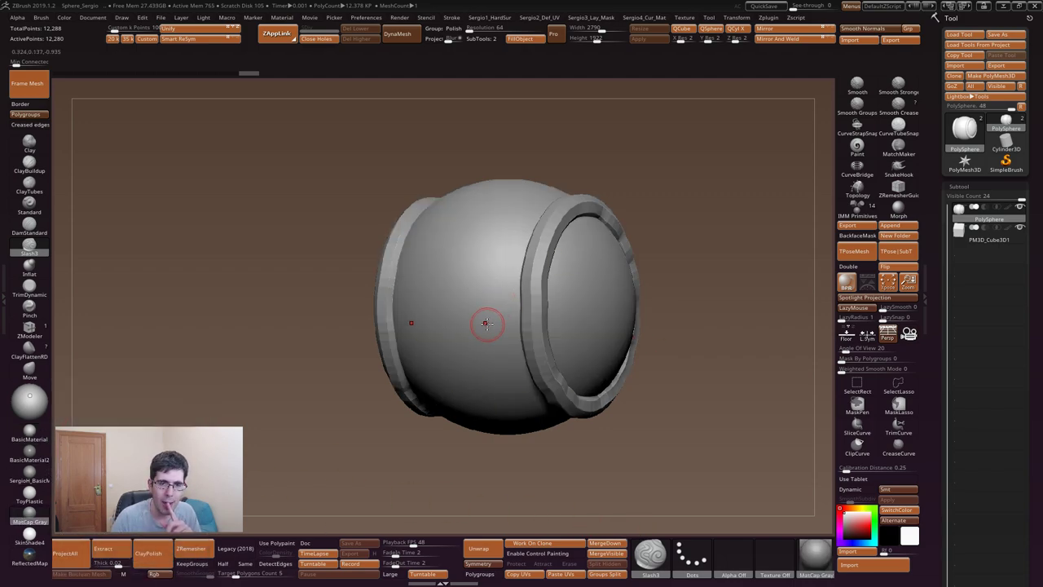
click(32, 430)
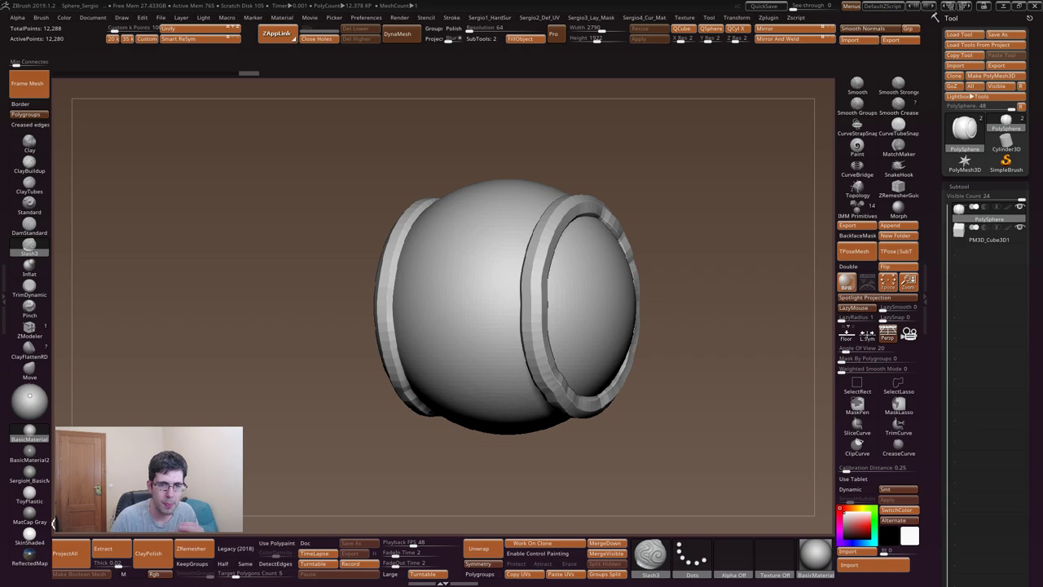
click(32, 514)
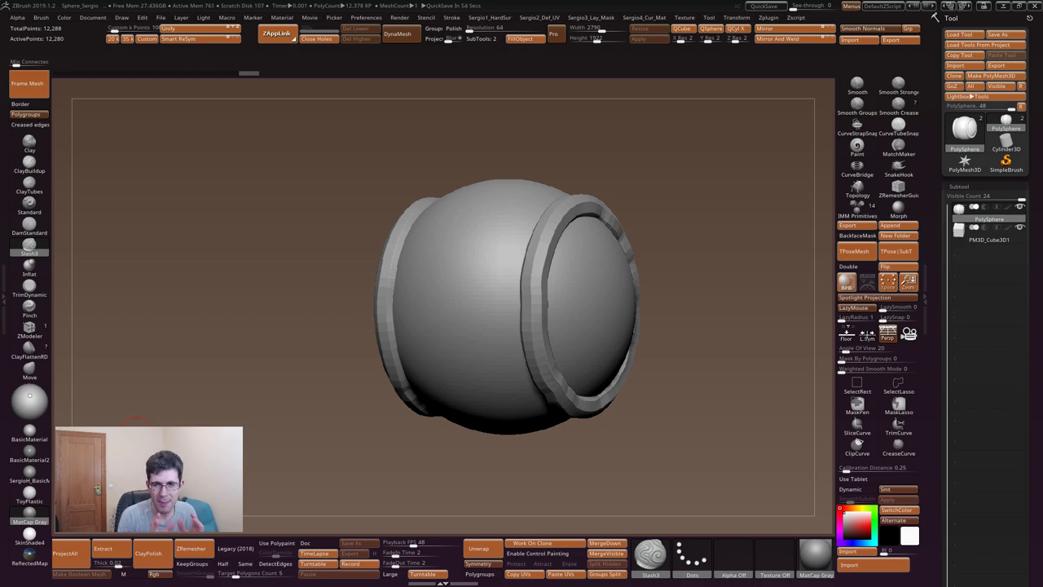
click(37, 432)
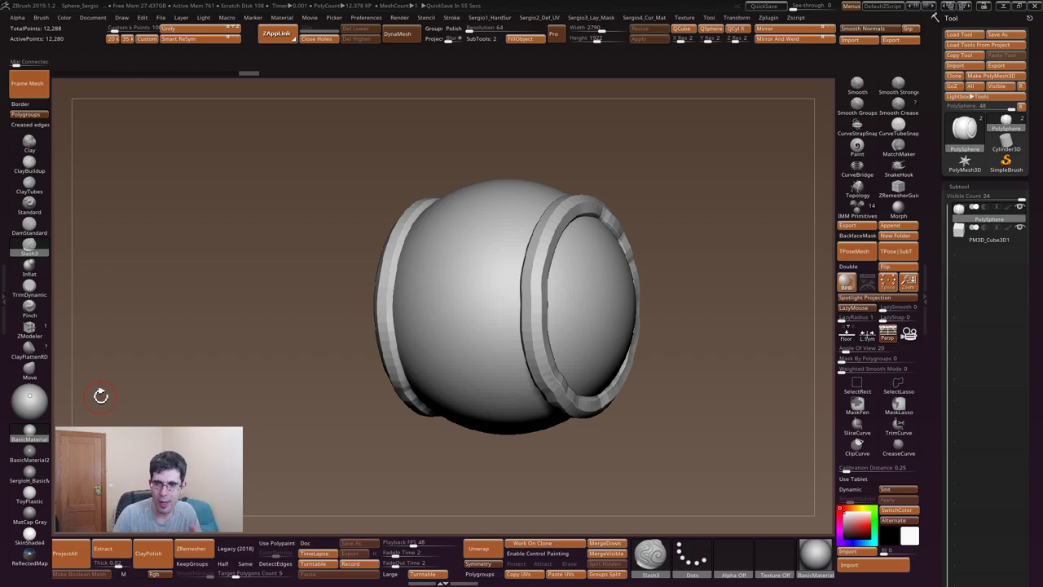
click(813, 554)
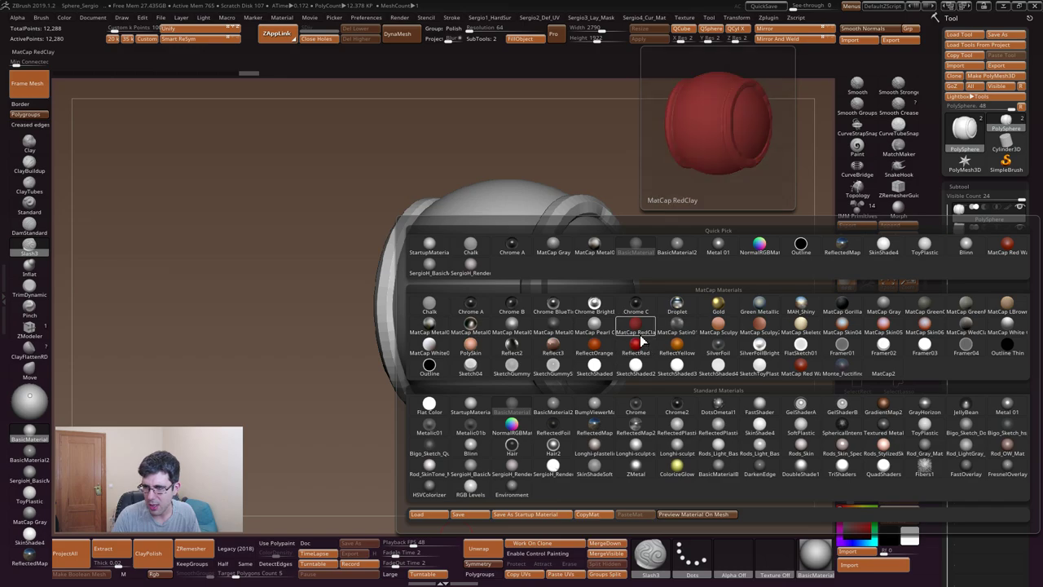
mouse_move(801, 368)
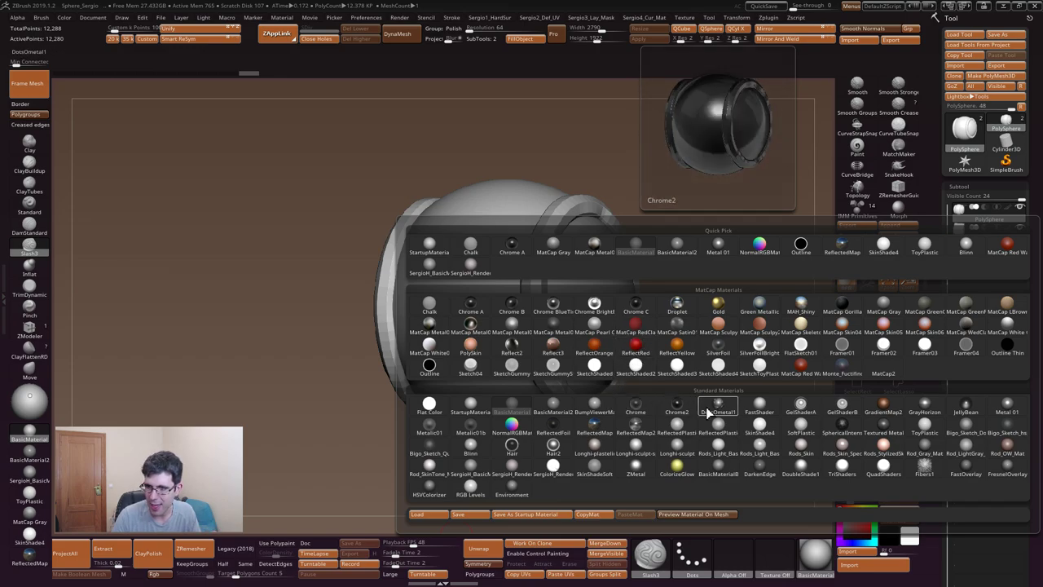
- Try MatCap Red Wax from the library, then revert the model to BasicMaterial
click(804, 374)
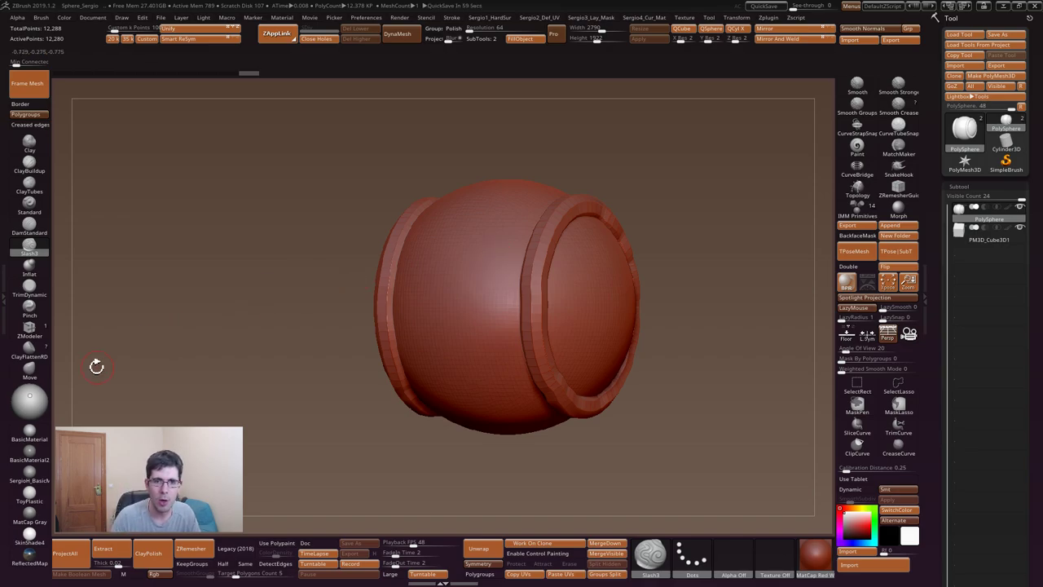
click(30, 430)
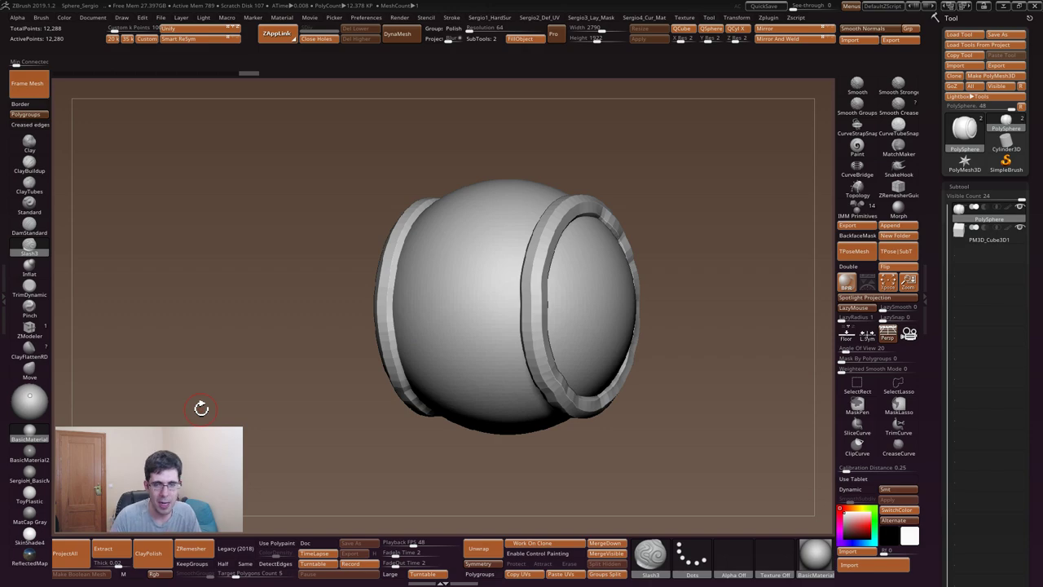
- Try BasicMaterial2, SergioH_BasicMaterial and SkinShade4, then settle on ReflectedMap
click(30, 451)
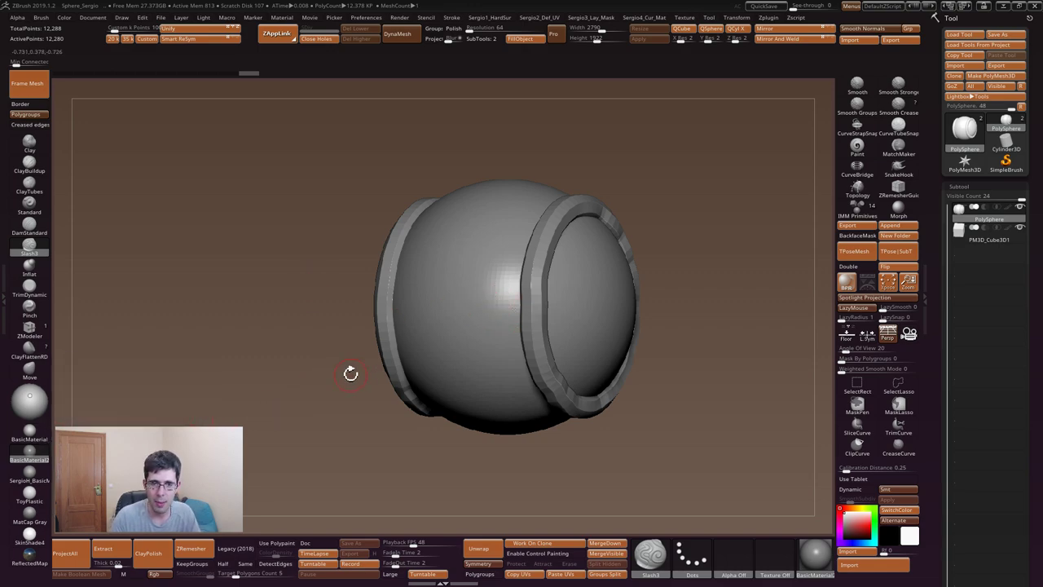
click(34, 483)
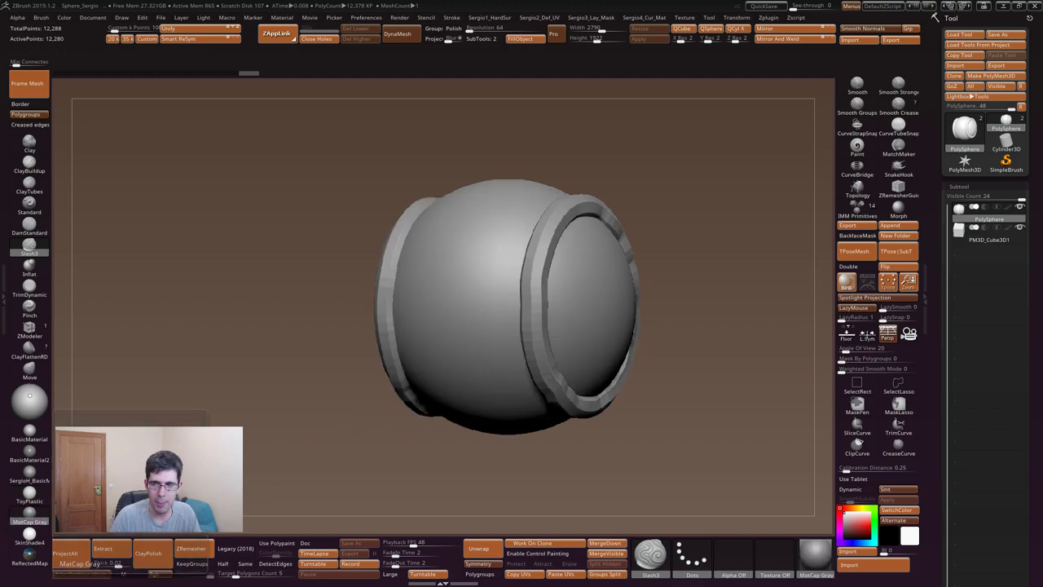
click(31, 533)
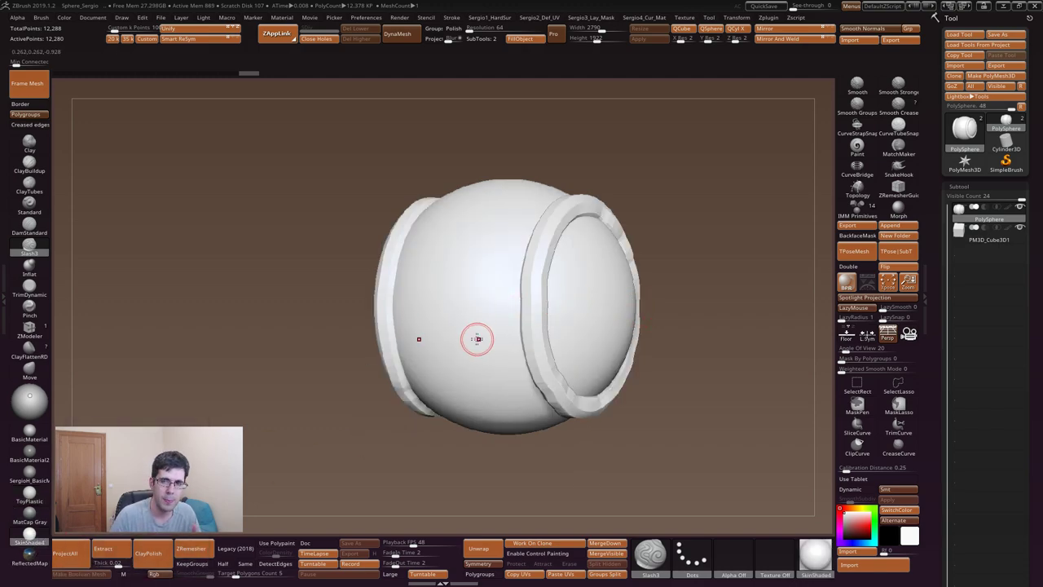
click(32, 429)
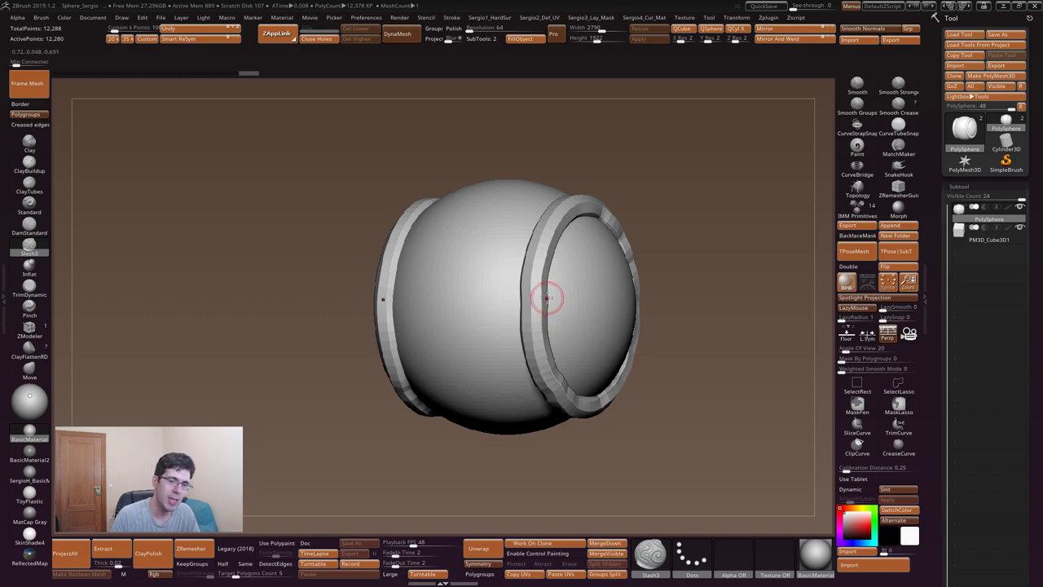
click(31, 535)
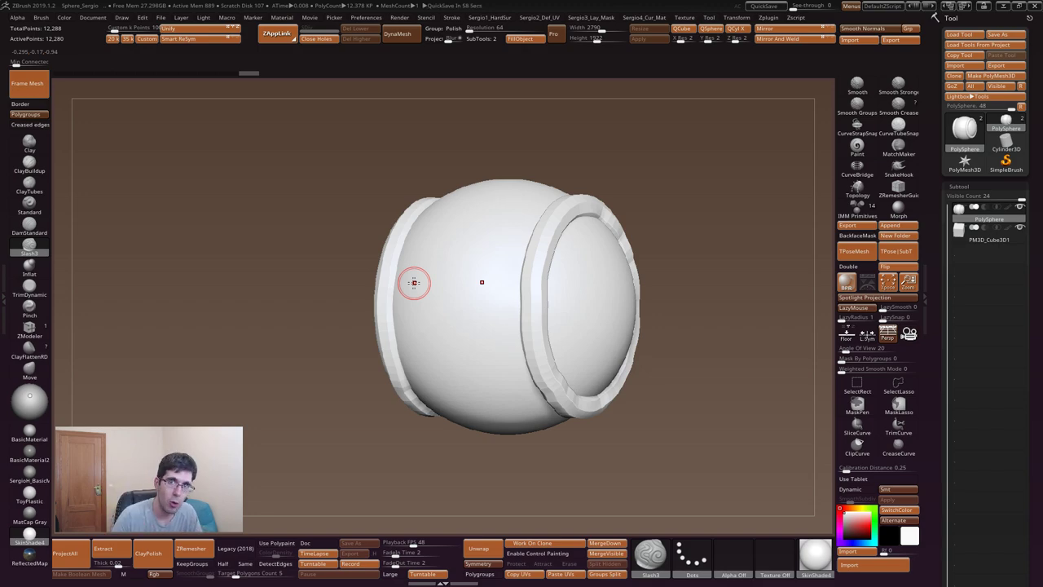
click(29, 430)
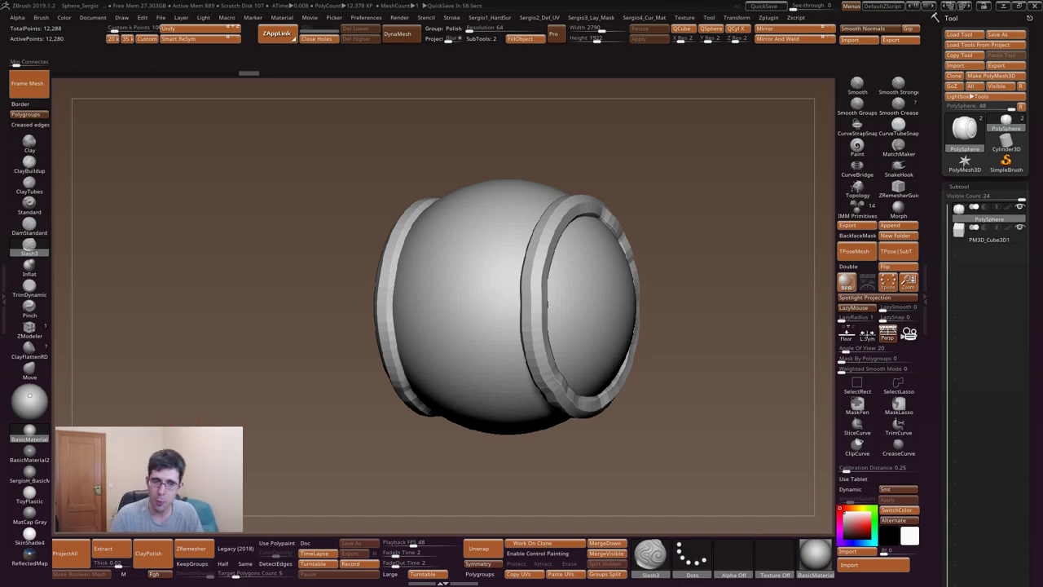
click(30, 556)
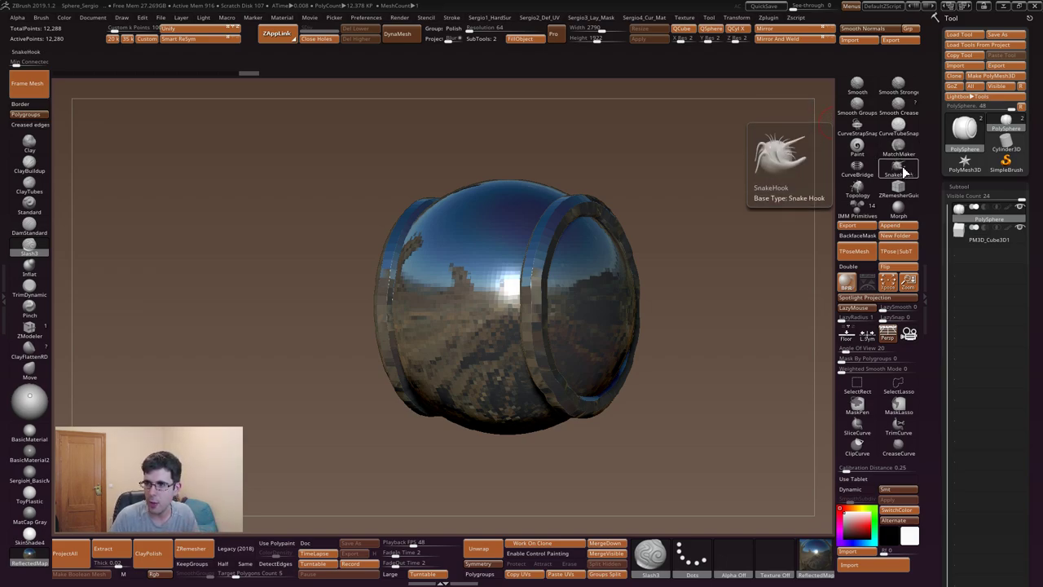
- With SnakeHook and symmetry, pull two horns up from the sphere's top, undoing stray strokes
click(899, 168)
drag(460, 196, 368, 149)
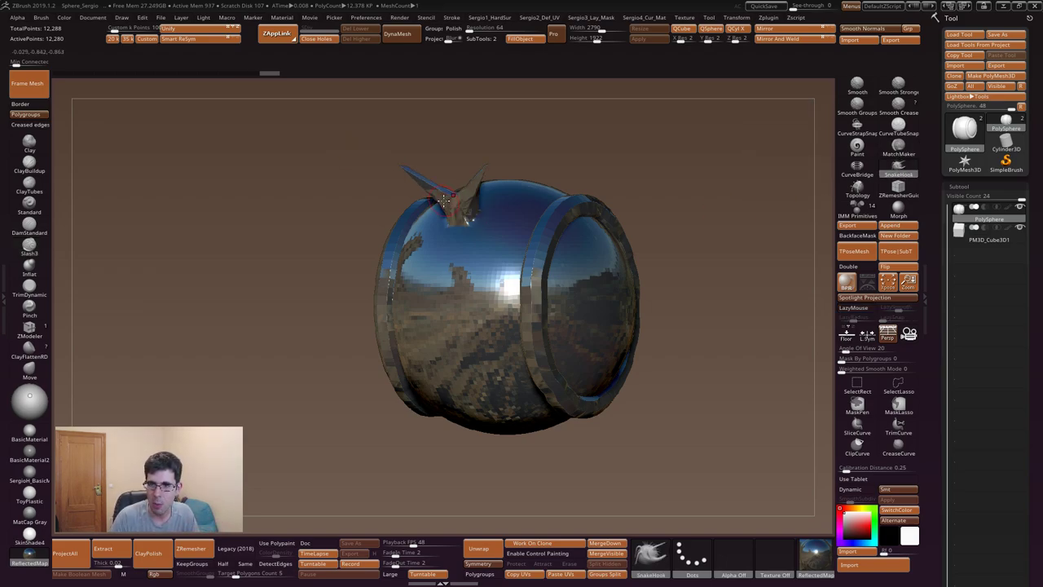
key(ctrl+z)
drag(491, 226, 628, 139)
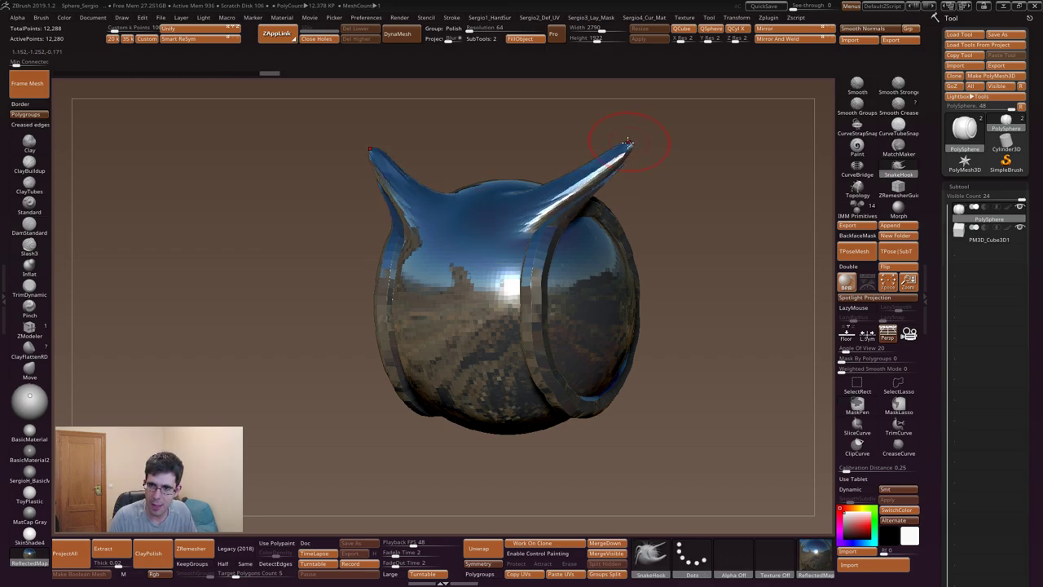
drag(482, 260, 397, 368)
key(ctrl+z)
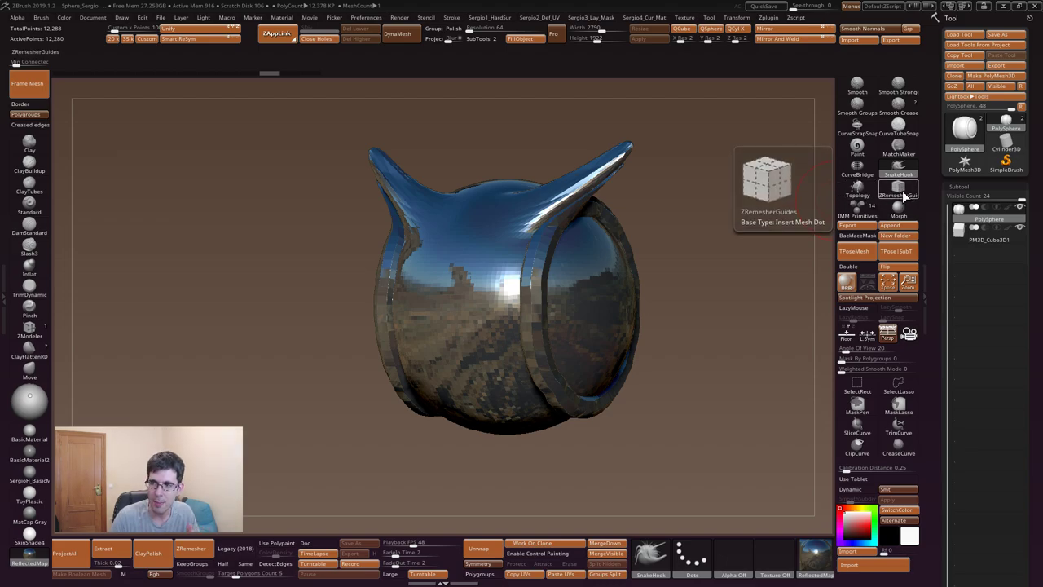
- Insert Capsule primitives across the sphere with the IMM Primitives brush, and browse the append mesh list
click(858, 208)
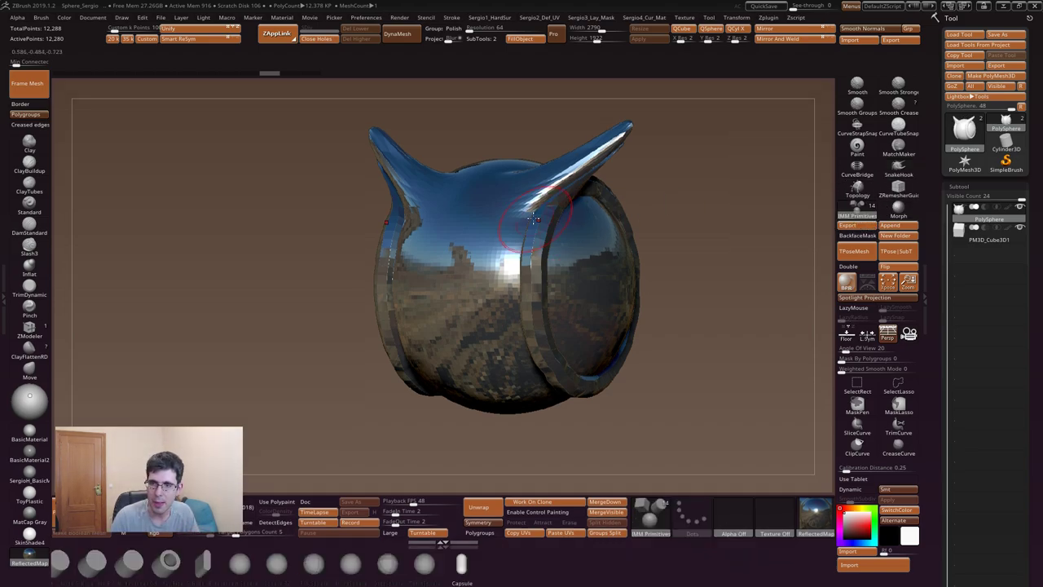
drag(534, 218, 512, 235)
mouse_move(580, 269)
mouse_down()
mouse_move(613, 285)
mouse_move(594, 341)
mouse_up()
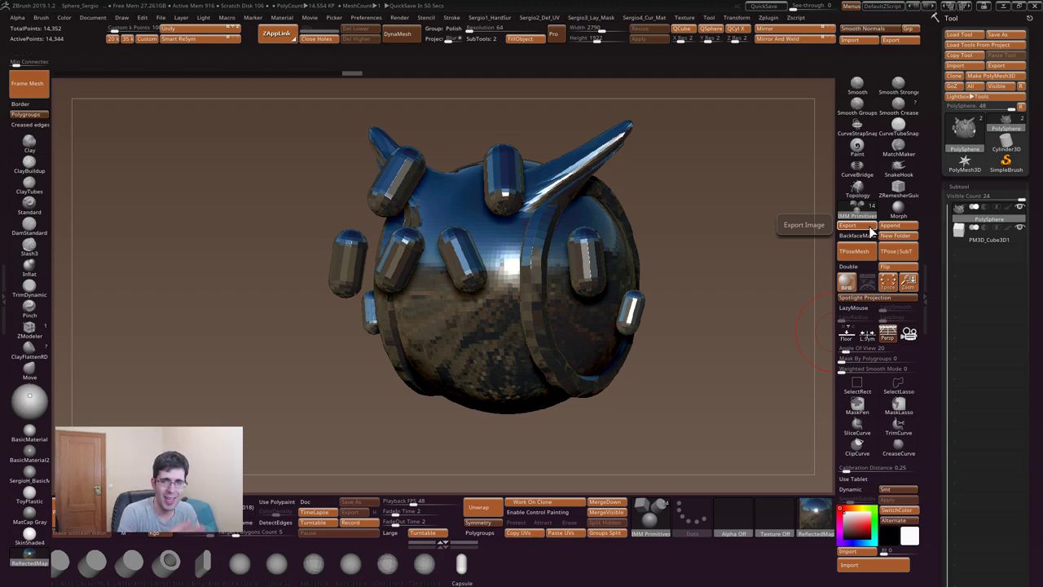
click(892, 227)
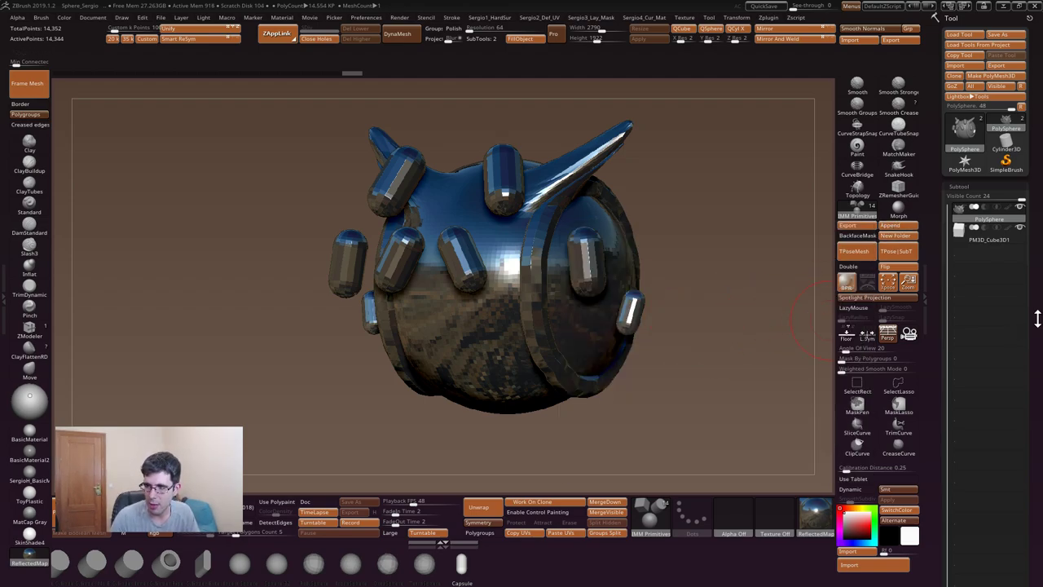
scroll(1037, 318, down, 5)
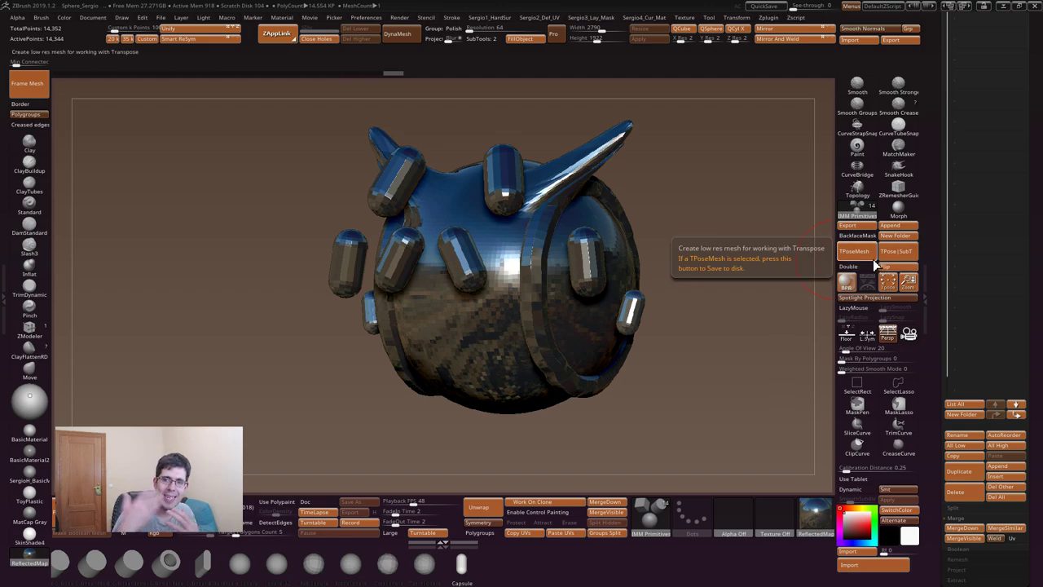
- Hide part of the model, frame it, toggle Double on and off, and rotate to view the back
ctrl+shift+drag(710, 175, 619, 391)
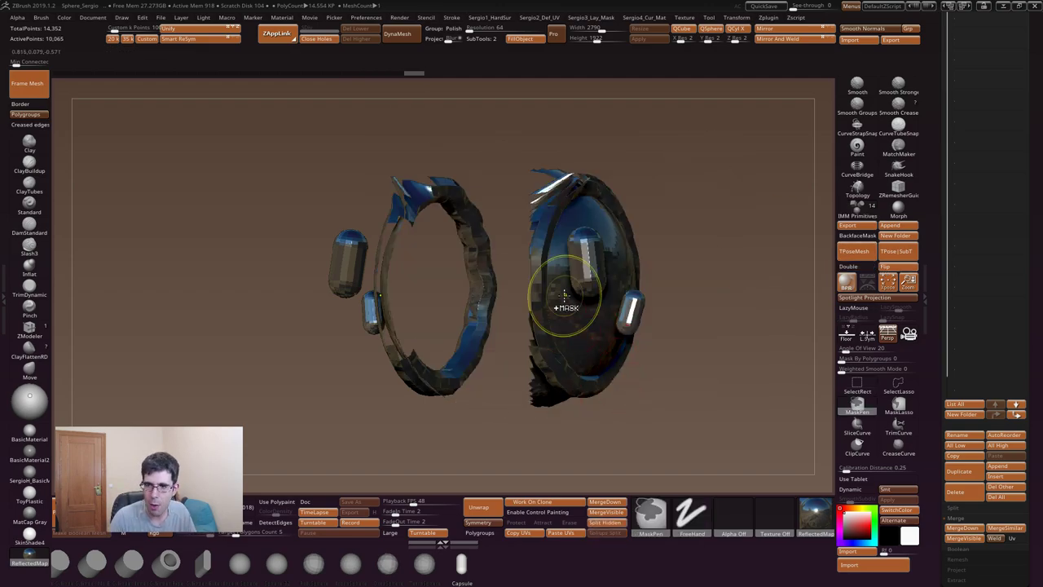
key(f)
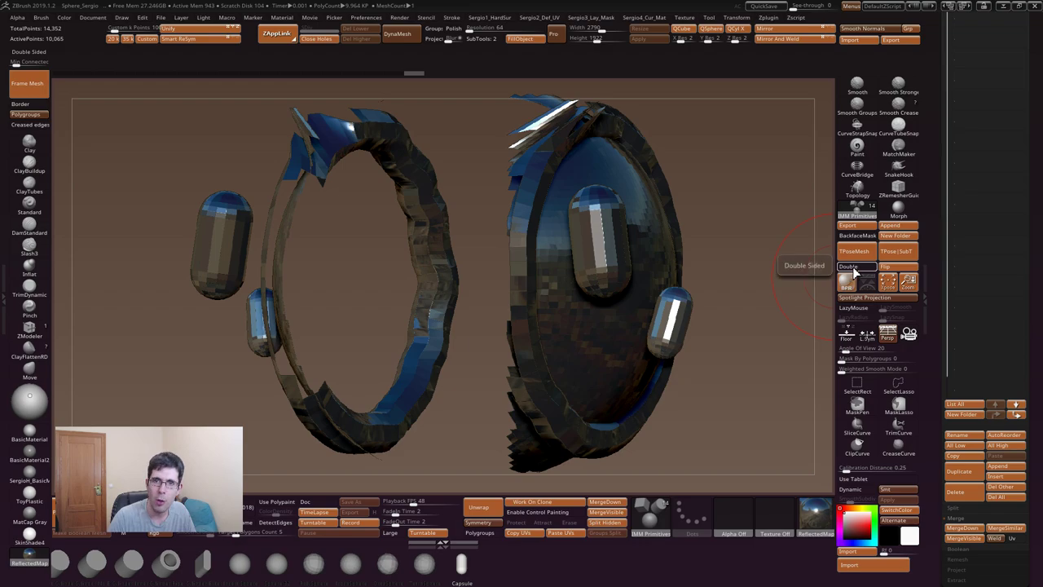
click(851, 268)
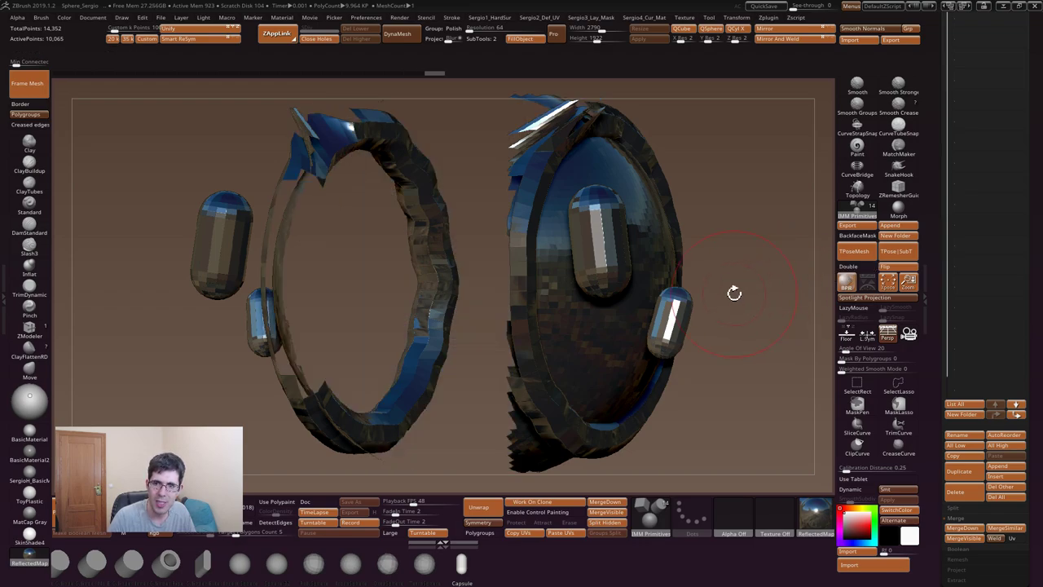
click(851, 268)
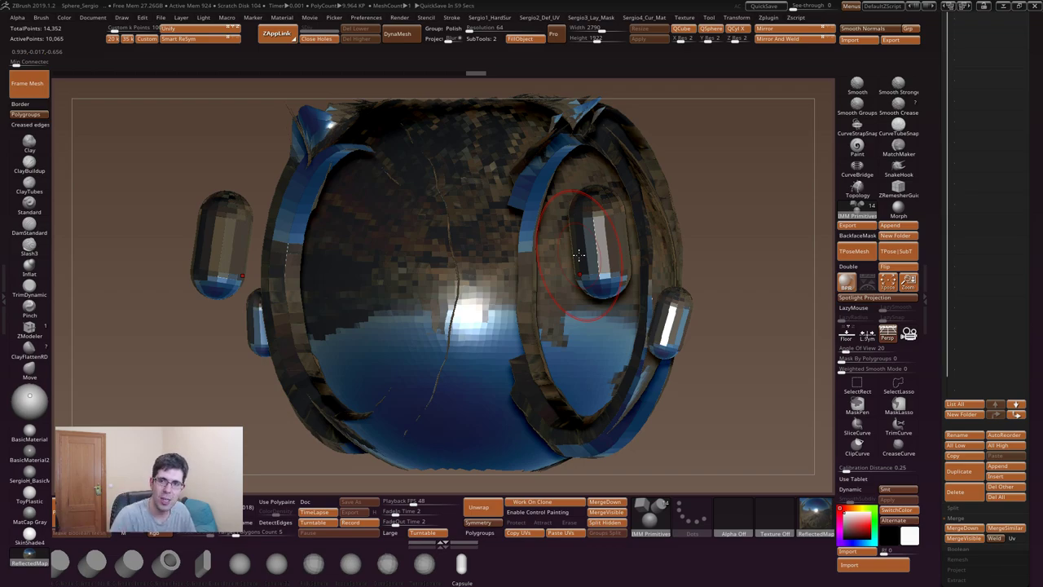
mouse_move(782, 261)
mouse_down()
mouse_move(608, 341)
mouse_move(788, 314)
mouse_up()
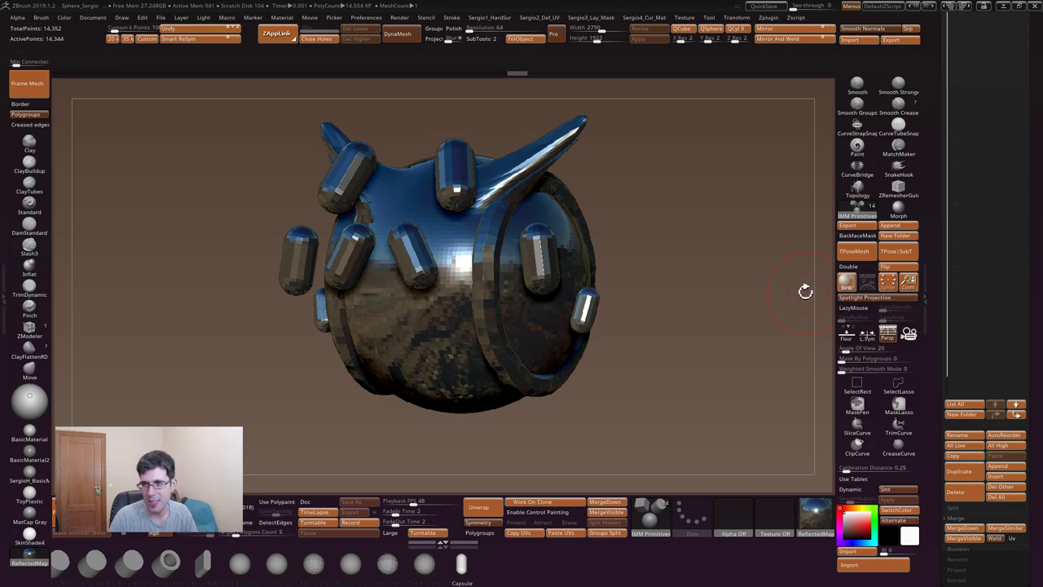
- Activate the PM3D_Cube3D1 subtool and move the Transpose gizmo to the model's top
alt+drag(805, 291, 652, 277)
key(w)
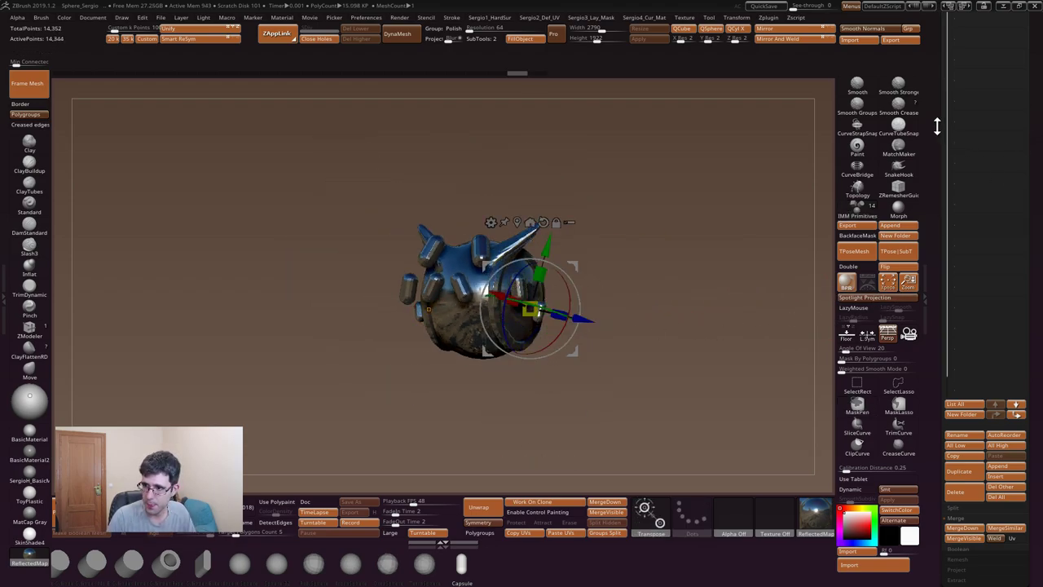
drag(937, 126, 943, 186)
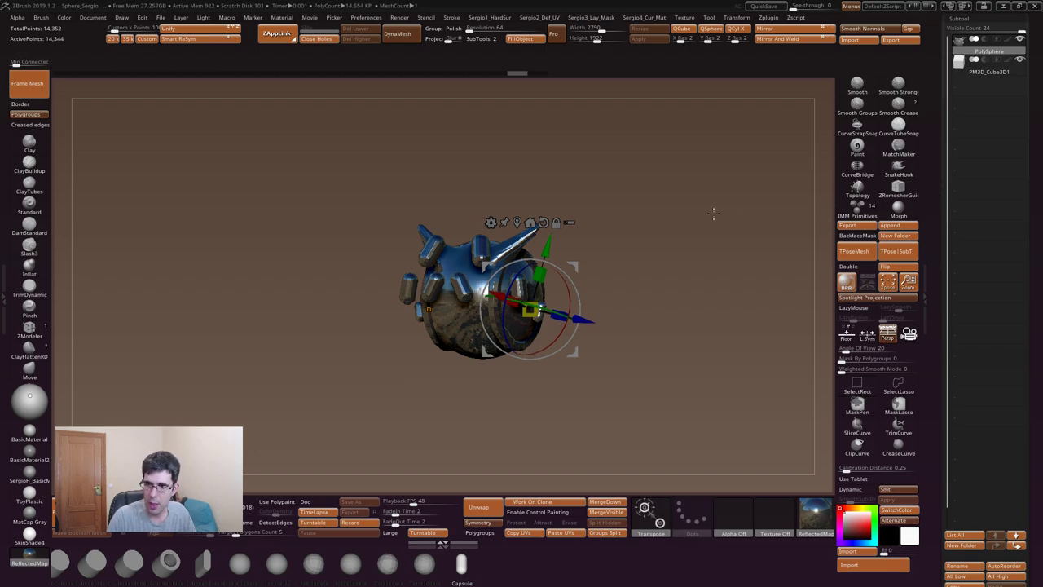
drag(713, 214, 591, 251)
key(ctrl+z)
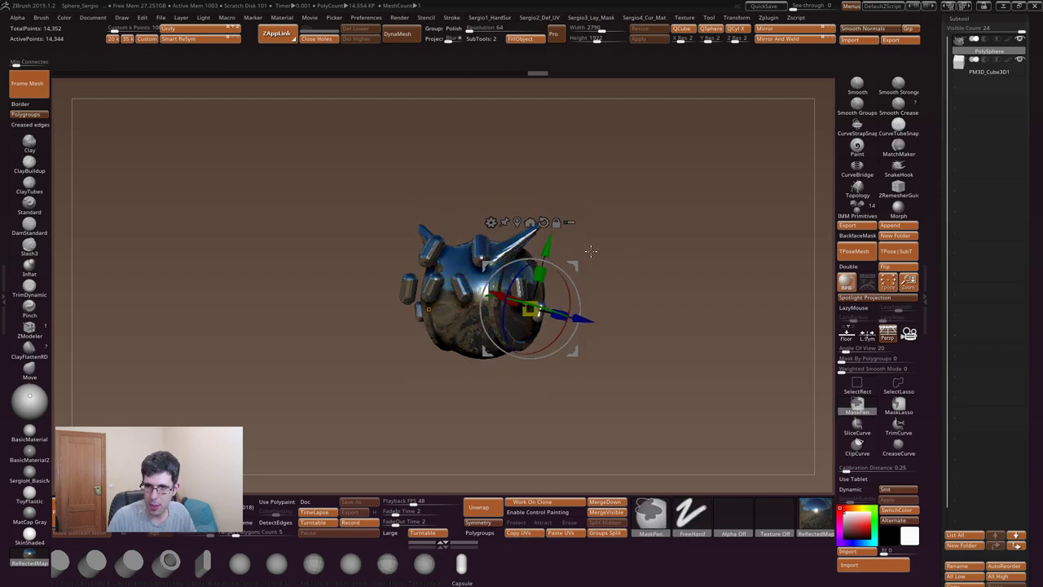
click(977, 72)
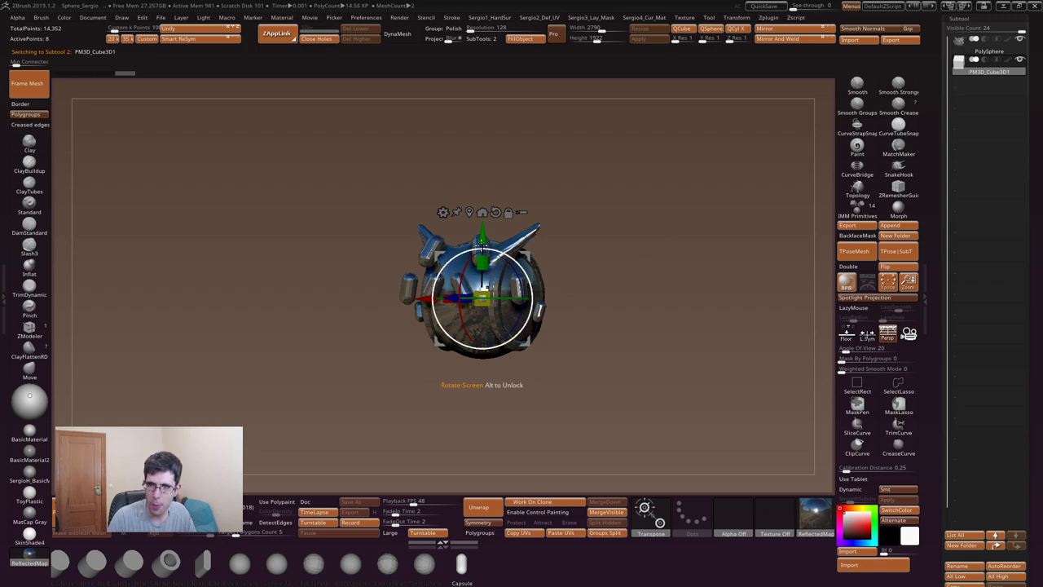
drag(483, 245, 495, 220)
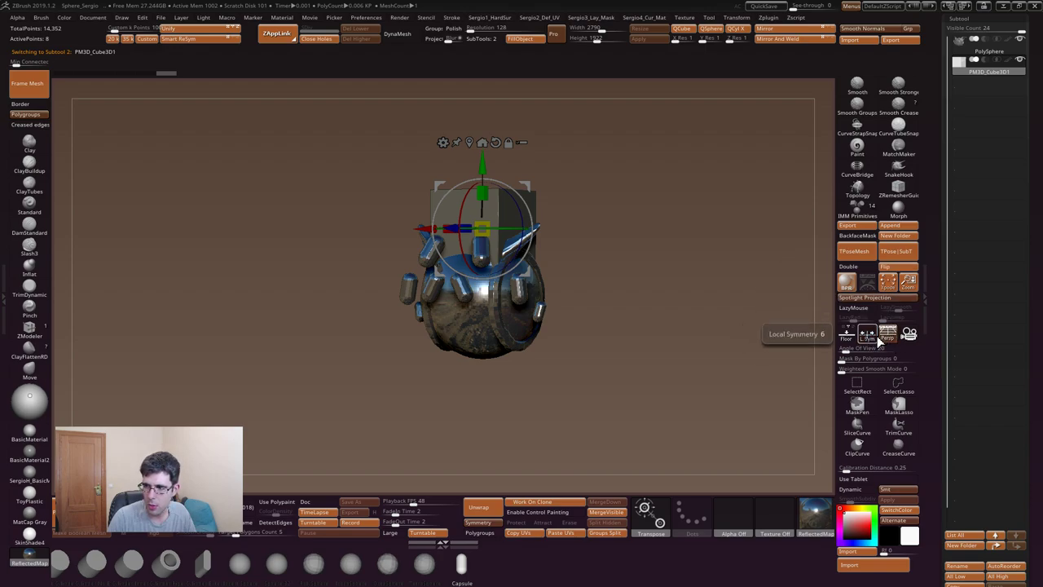
- Toggle the Xpose exploded view and the Floor grid from the custom menu
click(887, 283)
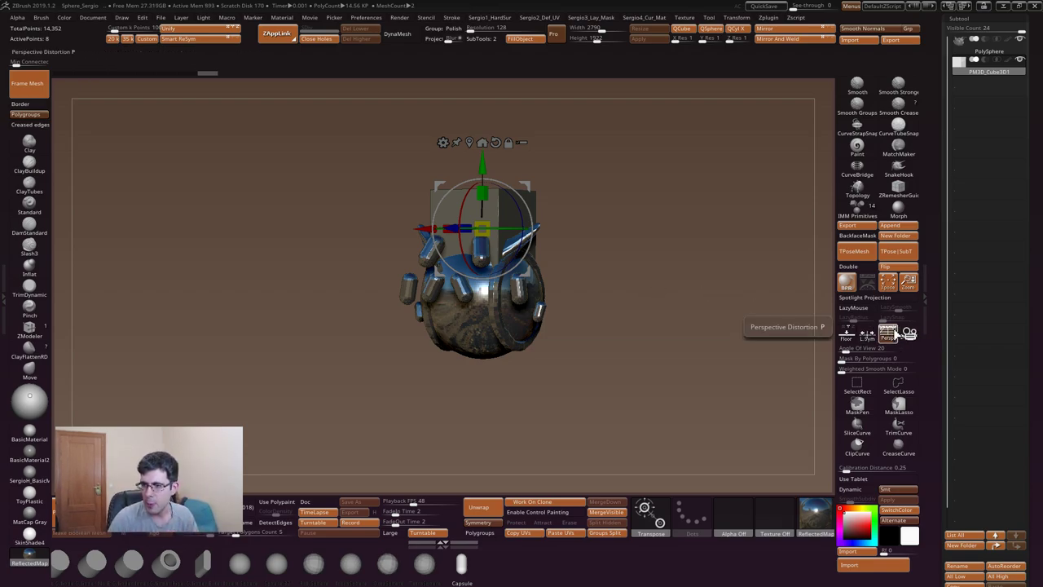
click(847, 335)
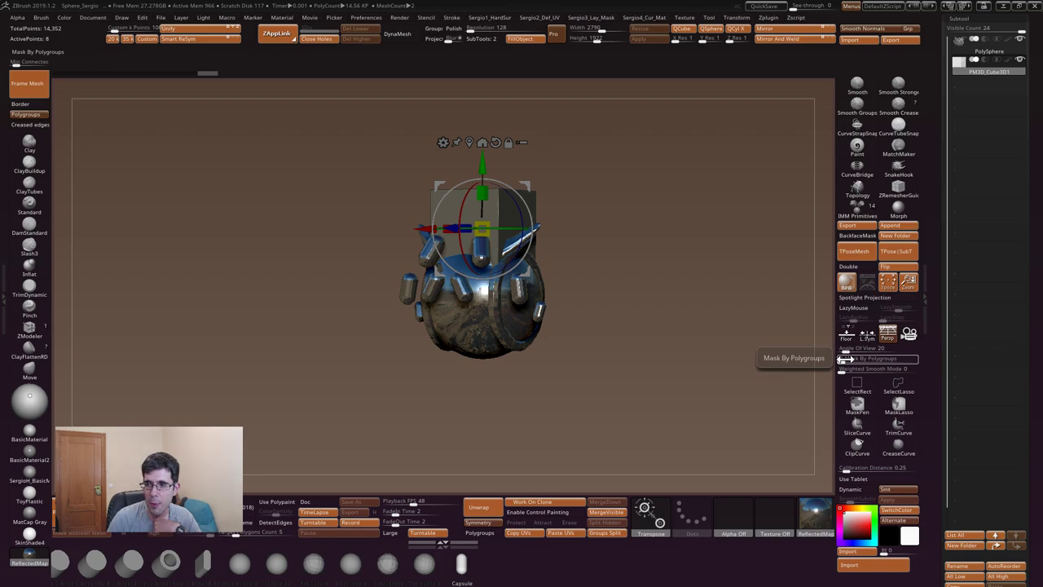
- Set Mask By Polygroups to 100, switch to Move, and activate the PolySphere with polygroup wireframe
drag(843, 359, 928, 356)
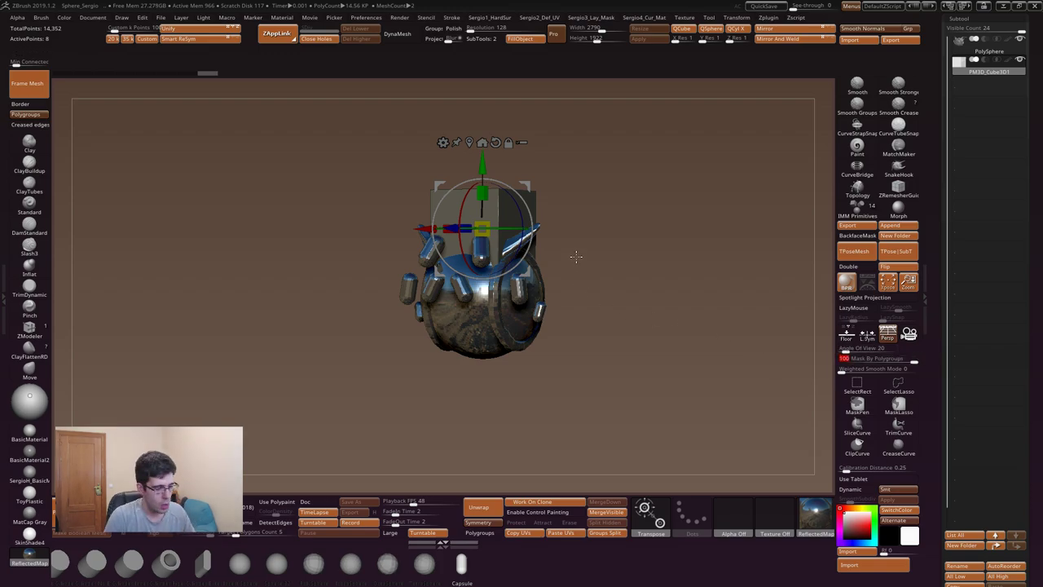
key(q)
key(f)
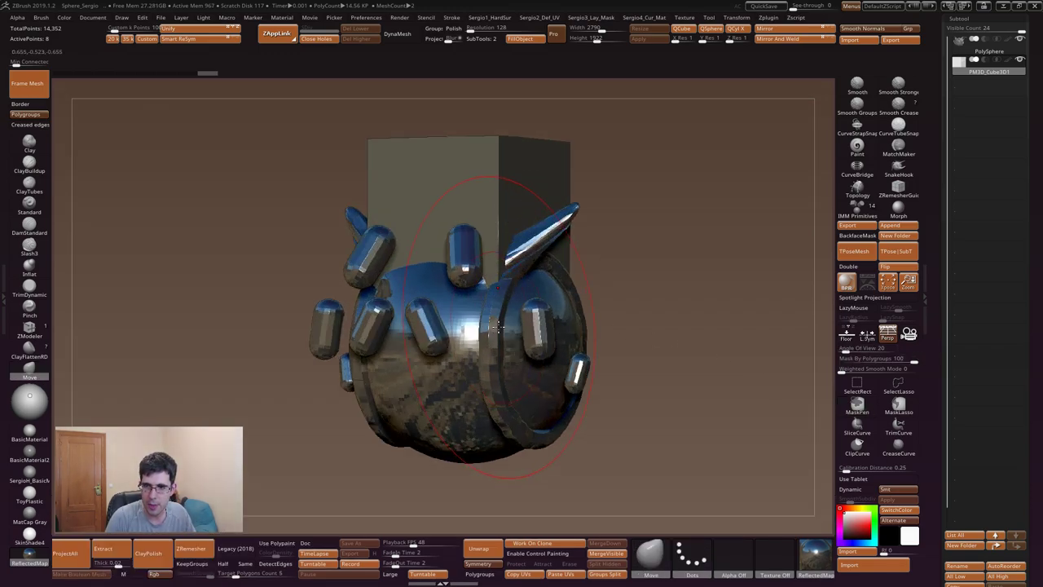
alt+click(487, 317)
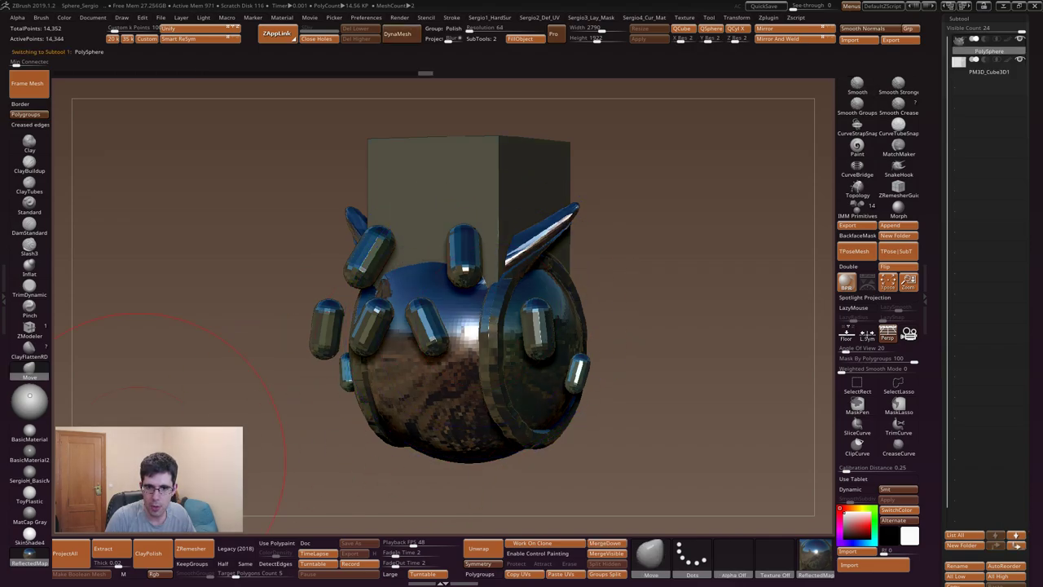
click(21, 438)
- Enlarge the Move brush, undo test pulls, and reset Mask By Polygroups to 0
key(s)
drag(465, 291, 675, 275)
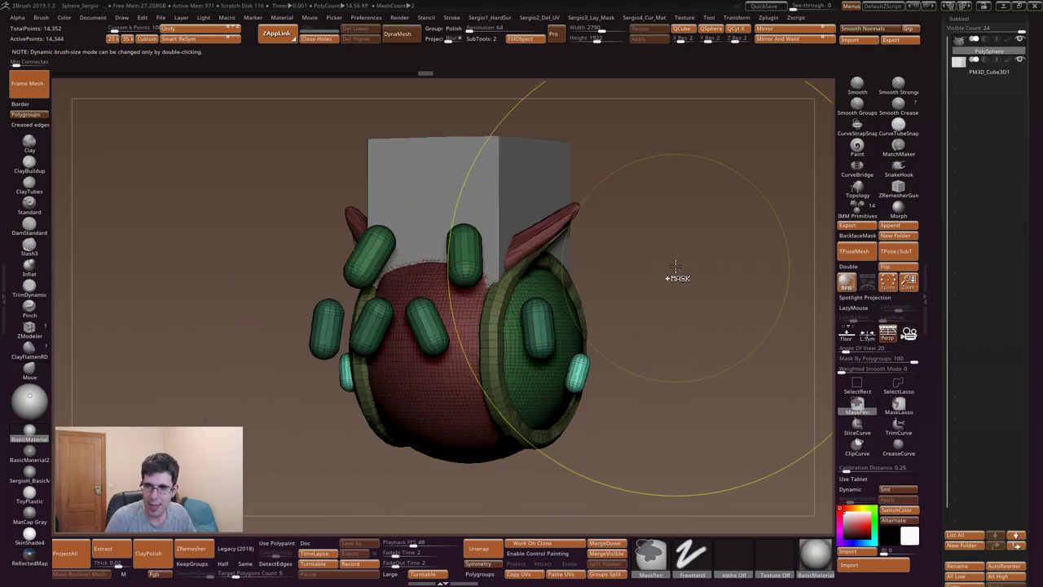
drag(528, 292, 644, 82)
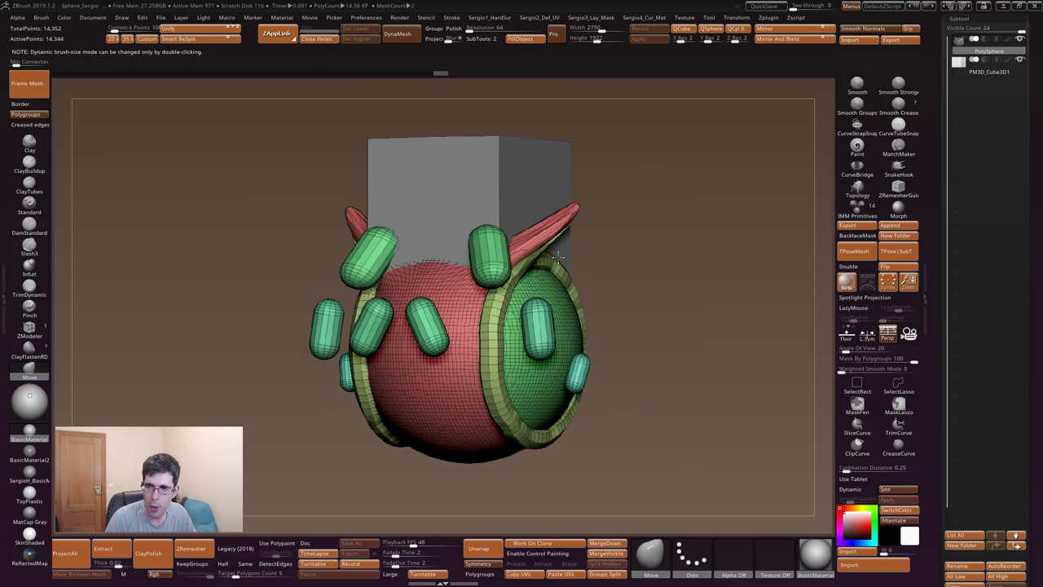
key(ctrl+z)
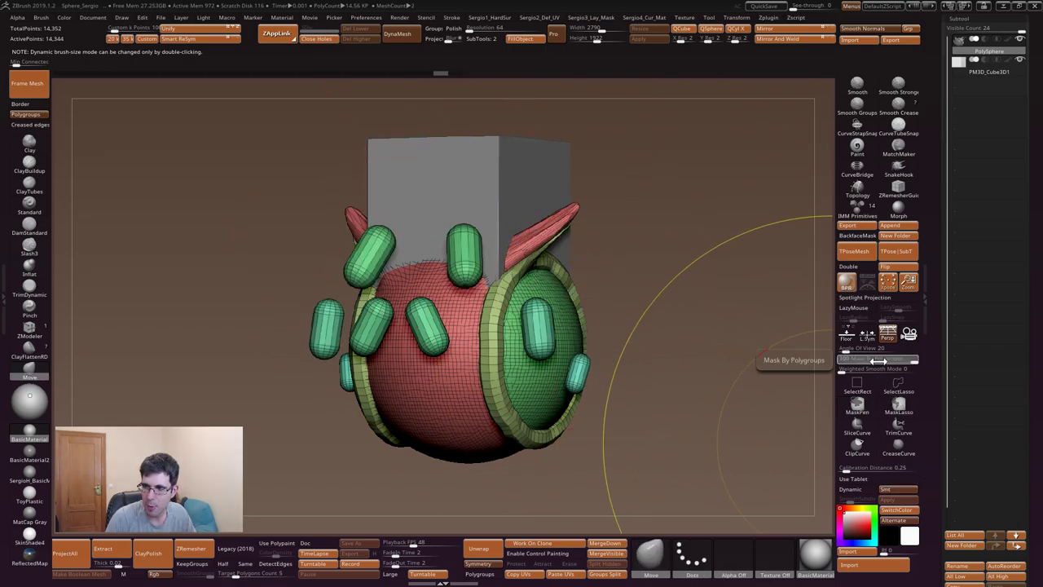
drag(913, 361, 840, 361)
drag(556, 335, 517, 282)
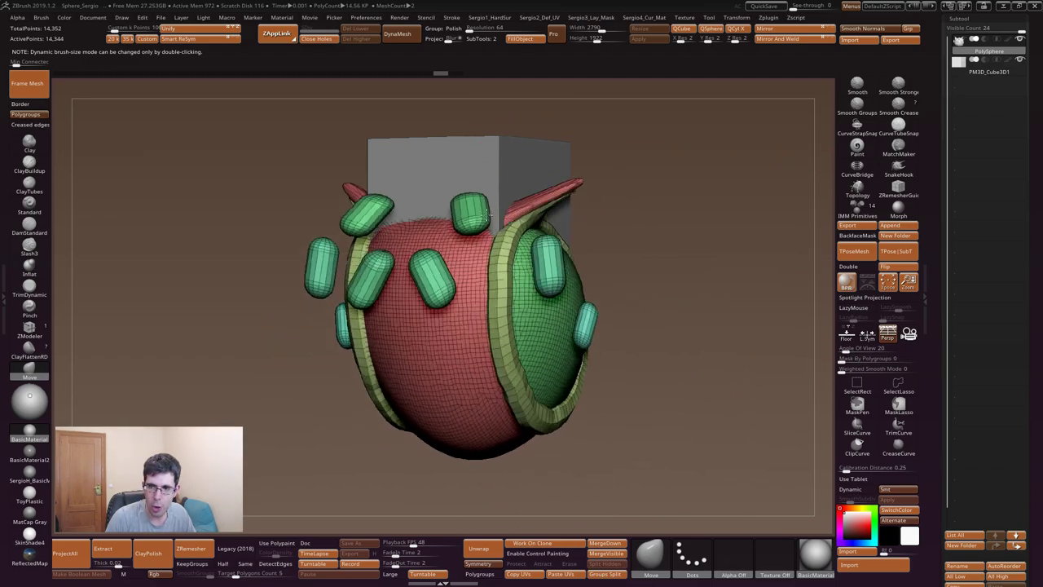
key(ctrl+z)
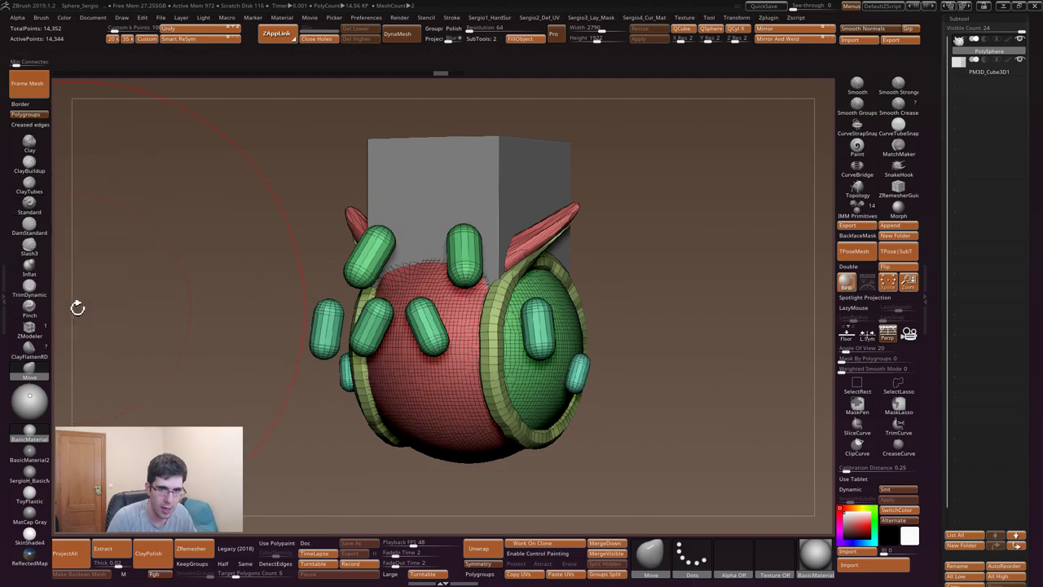
key(v)
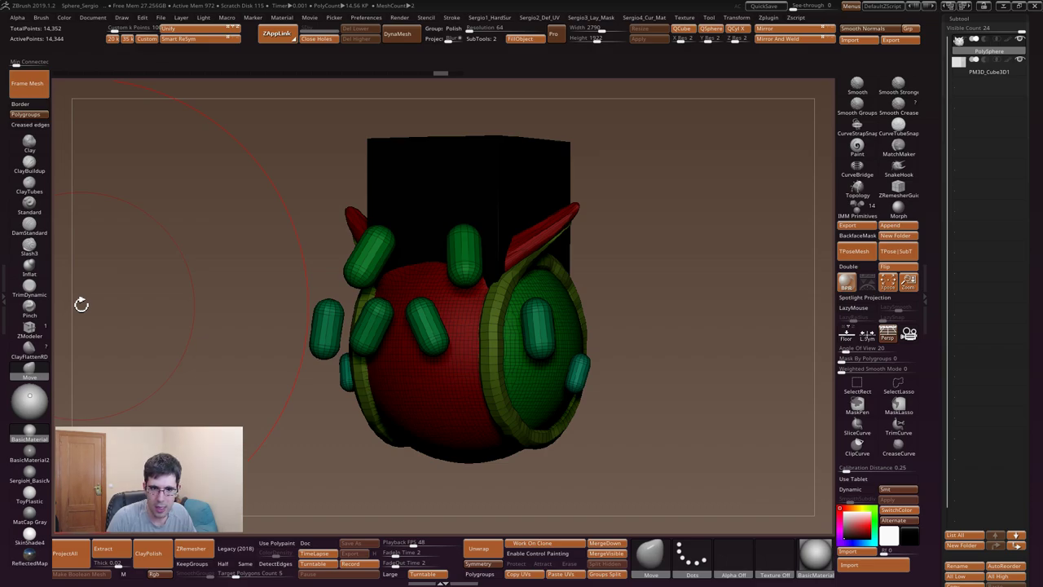
key(b)
key(m)
key(t)
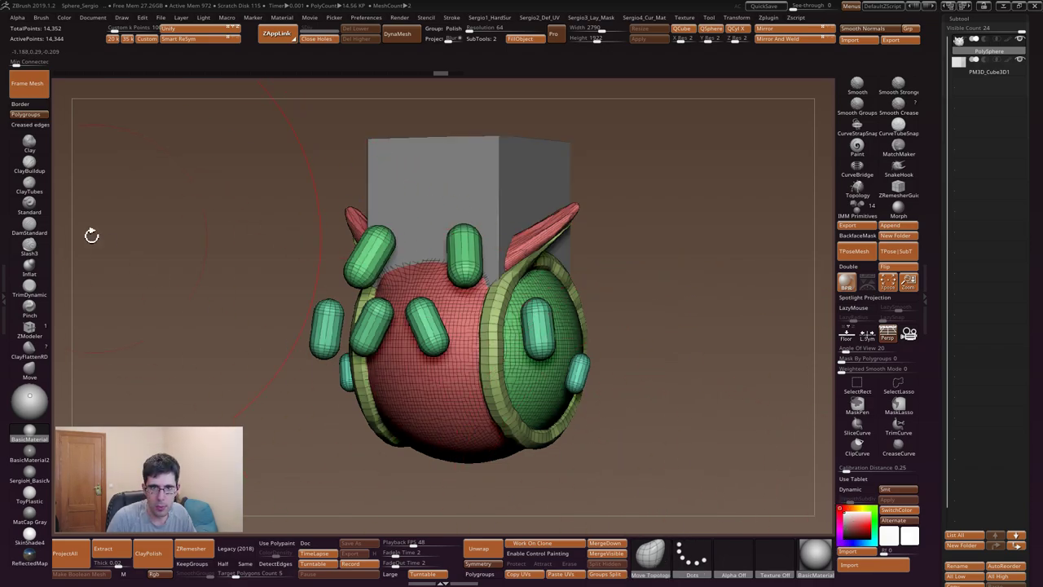
mouse_move(473, 297)
right_down()
mouse_move(489, 277)
mouse_move(479, 306)
mouse_move(608, 335)
mouse_move(559, 341)
right_up()
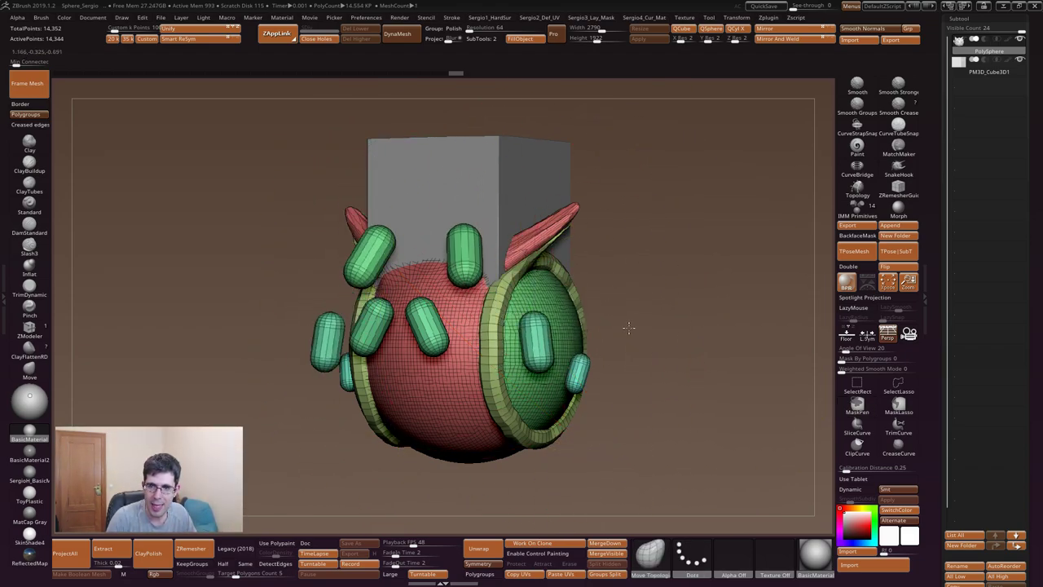
drag(440, 318, 483, 326)
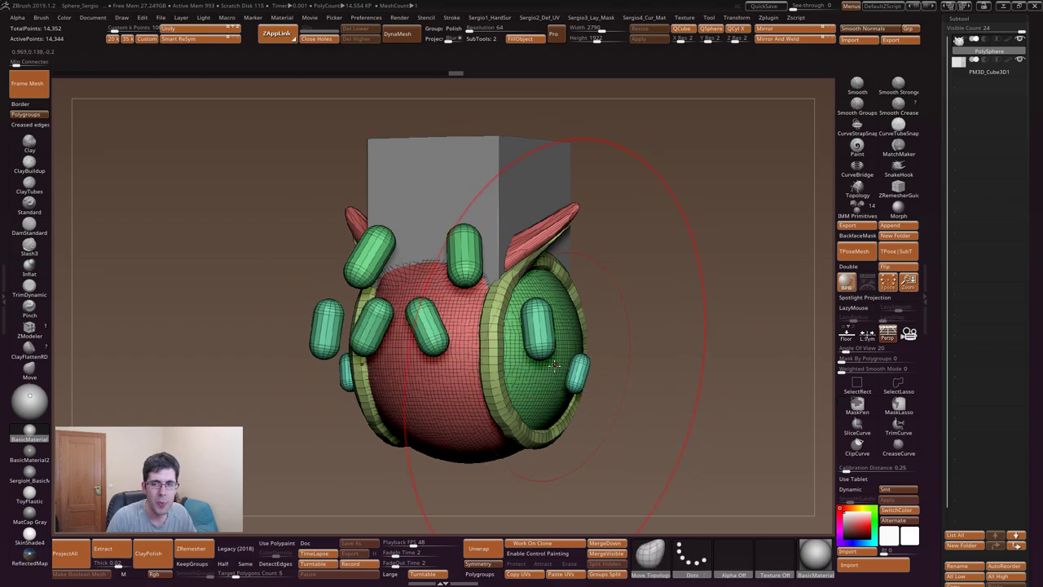
mouse_move(609, 349)
right_down()
mouse_move(633, 345)
mouse_move(587, 375)
right_up()
drag(578, 381, 644, 363)
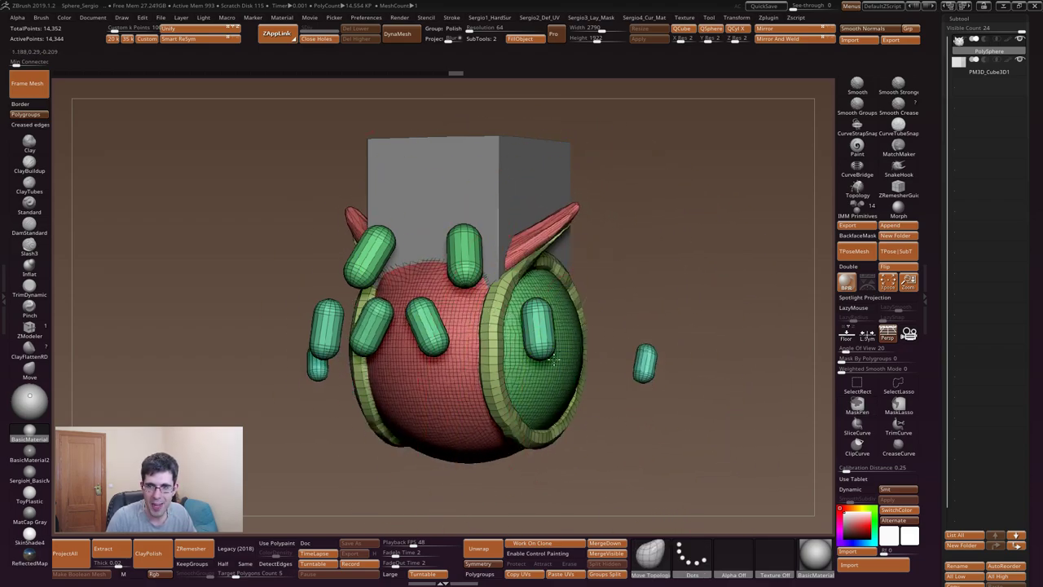
drag(547, 236, 585, 330)
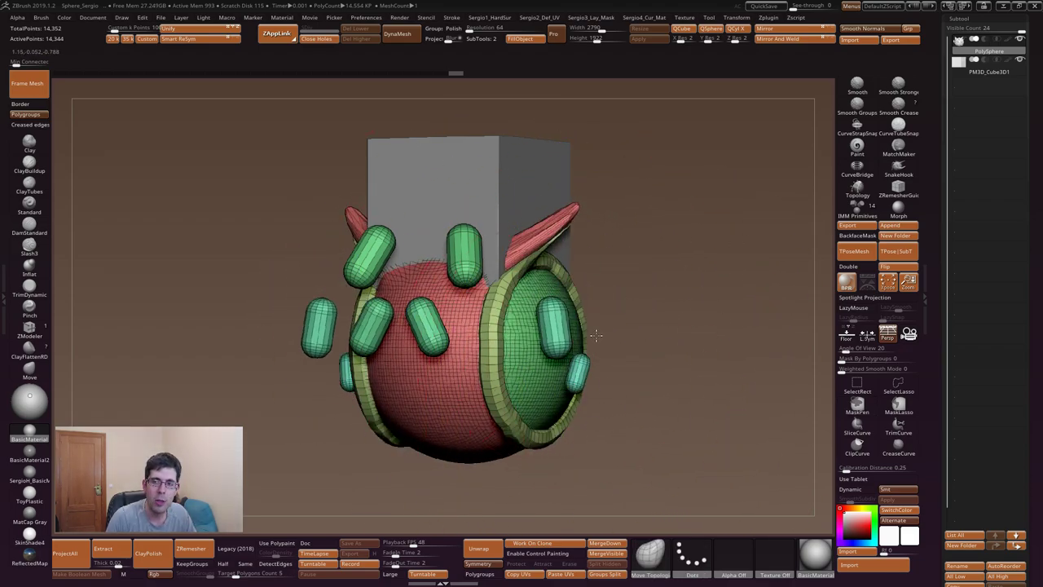
key(ctrl)
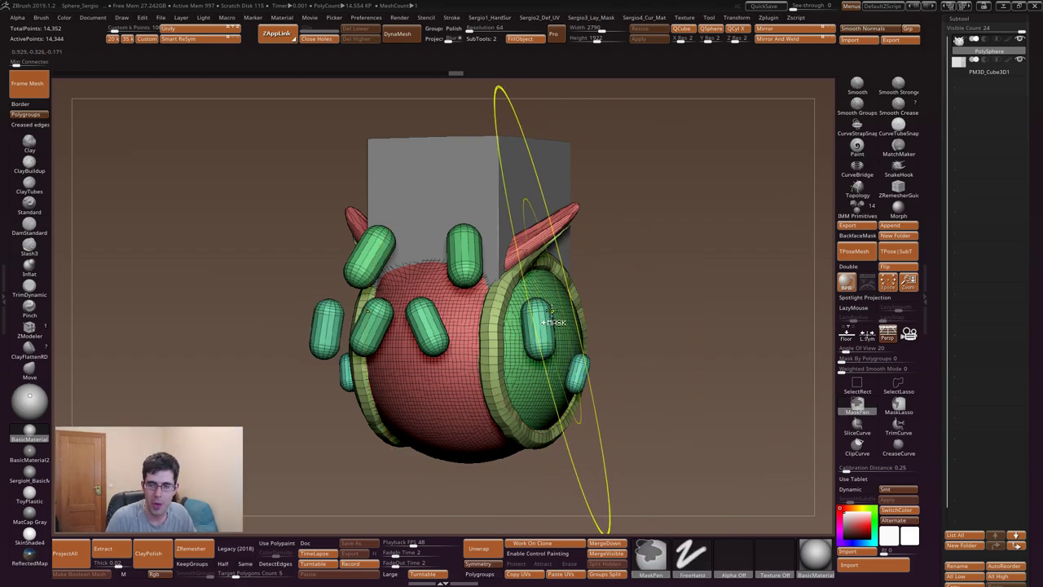
ctrl+right_drag(585, 332, 594, 383)
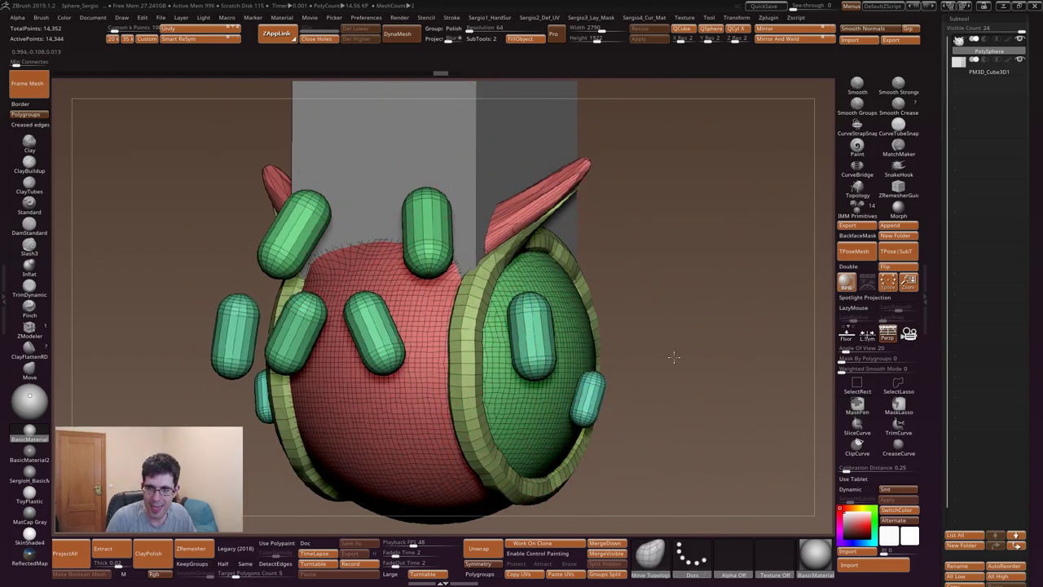
drag(594, 382, 505, 328)
key(ctrl+z)
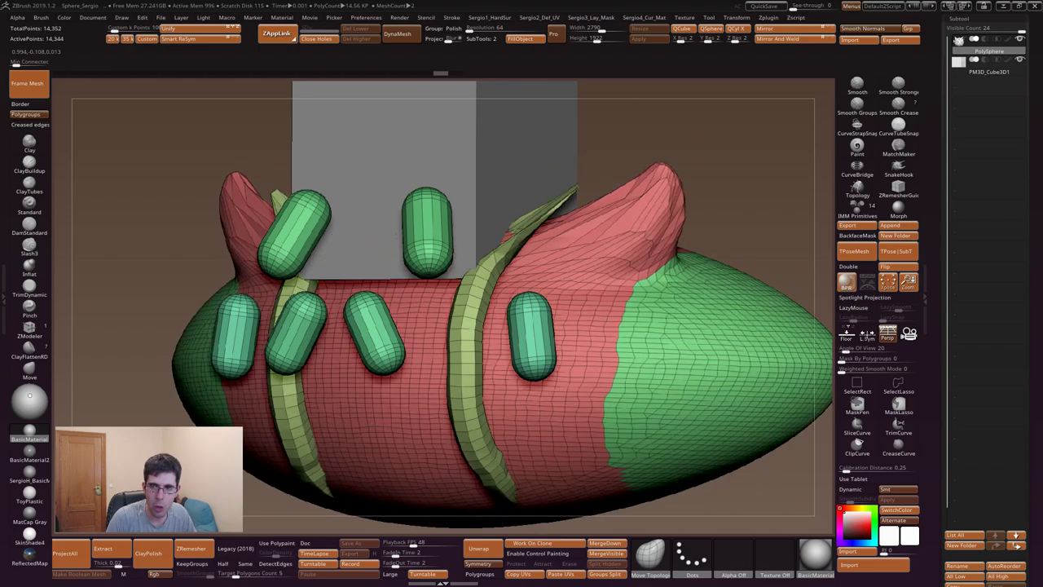
key(ctrl+z)
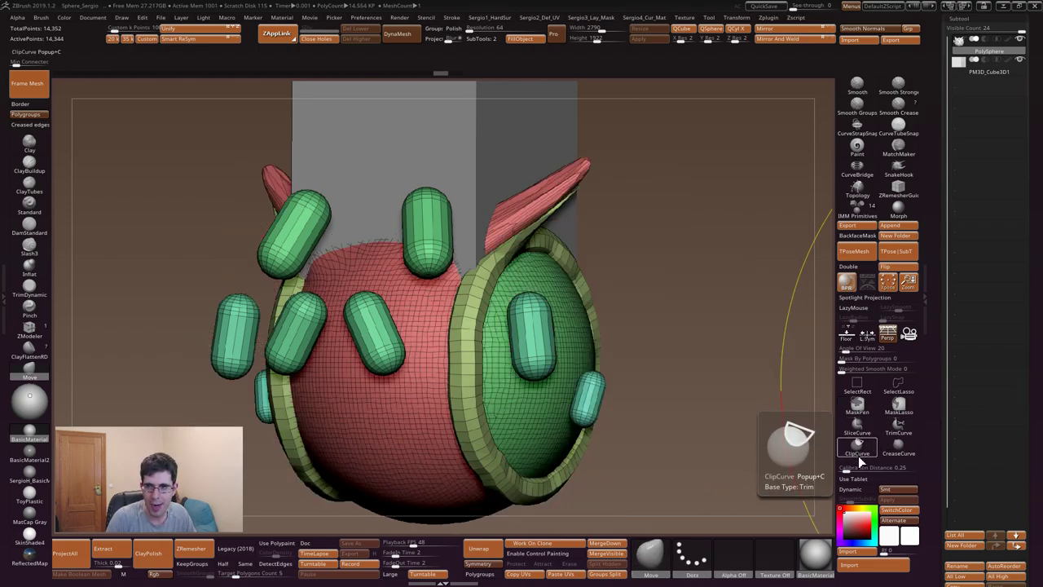
drag(863, 358, 918, 358)
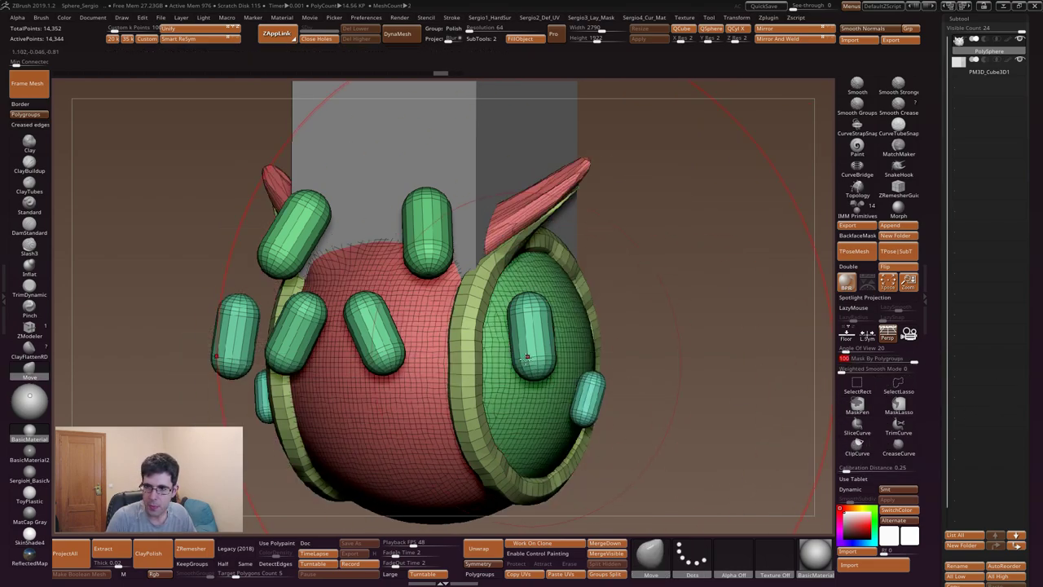
drag(562, 359, 725, 362)
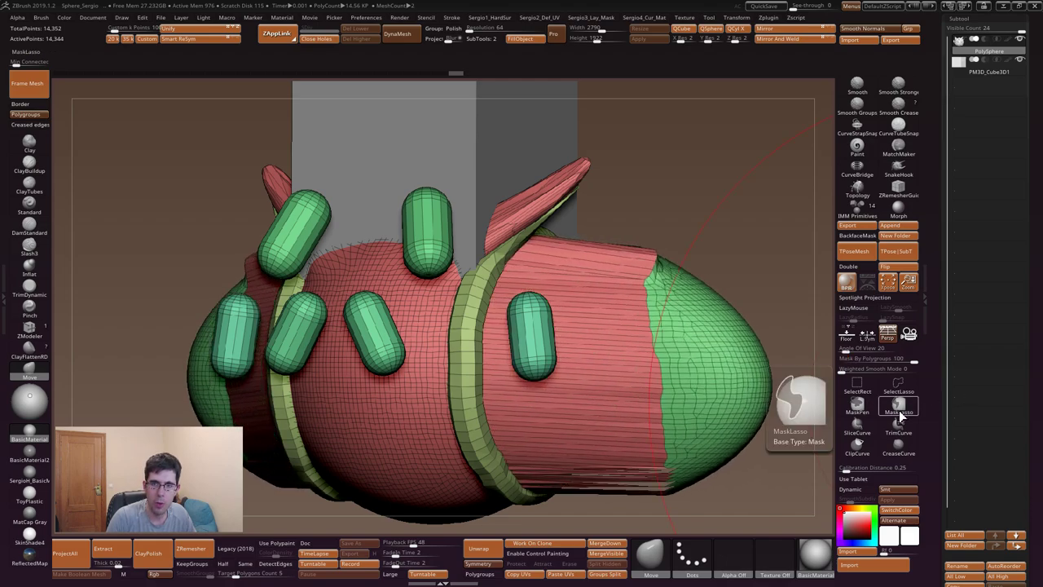
key(ctrl+z)
drag(817, 357, 774, 357)
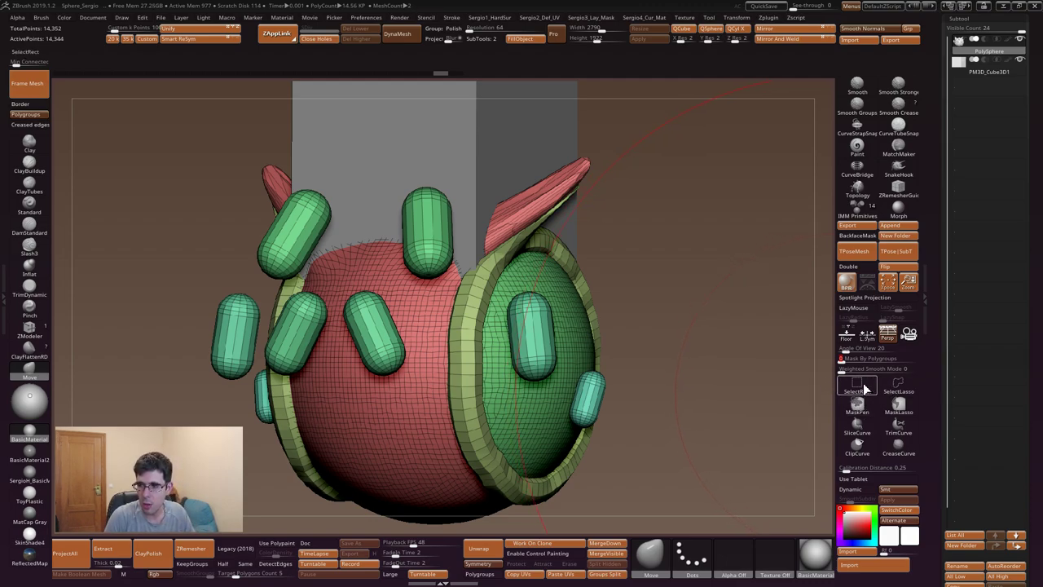
click(866, 389)
click(859, 407)
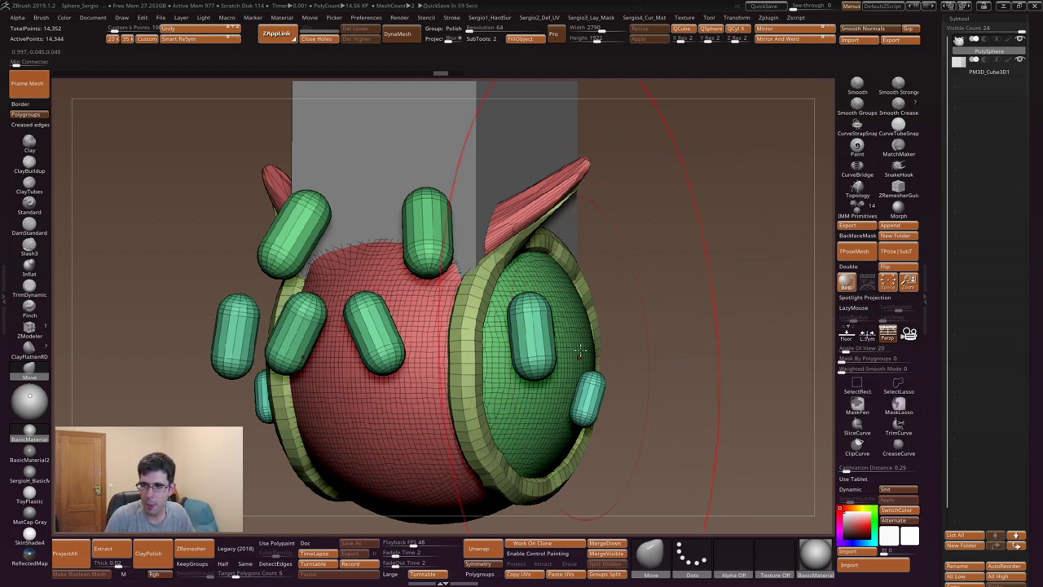
ctrl+shift+drag(554, 236, 648, 397)
ctrl+shift+click(752, 478)
click(896, 396)
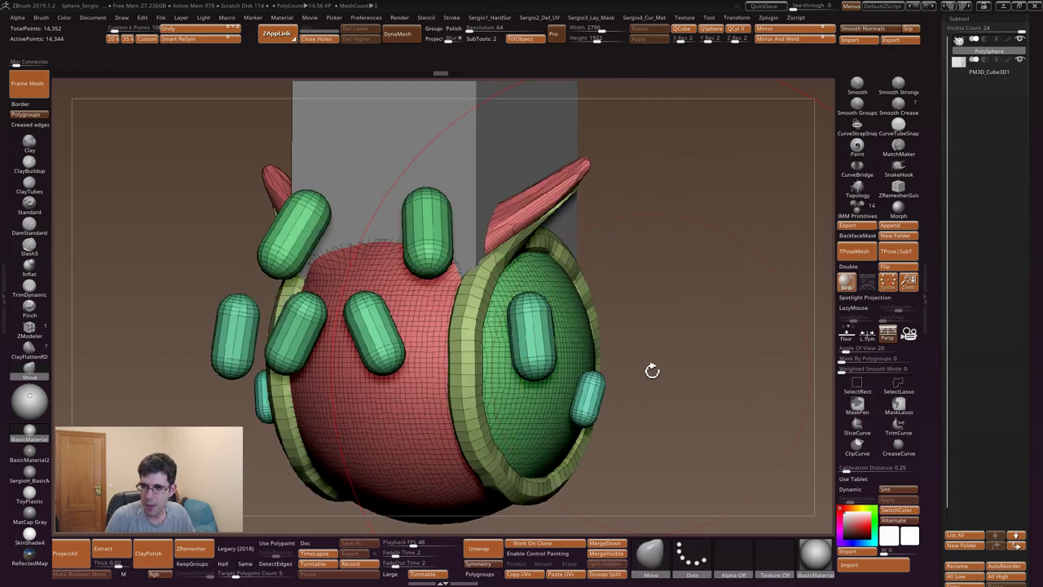
ctrl+shift+drag(529, 260, 538, 464)
ctrl+shift+click(773, 449)
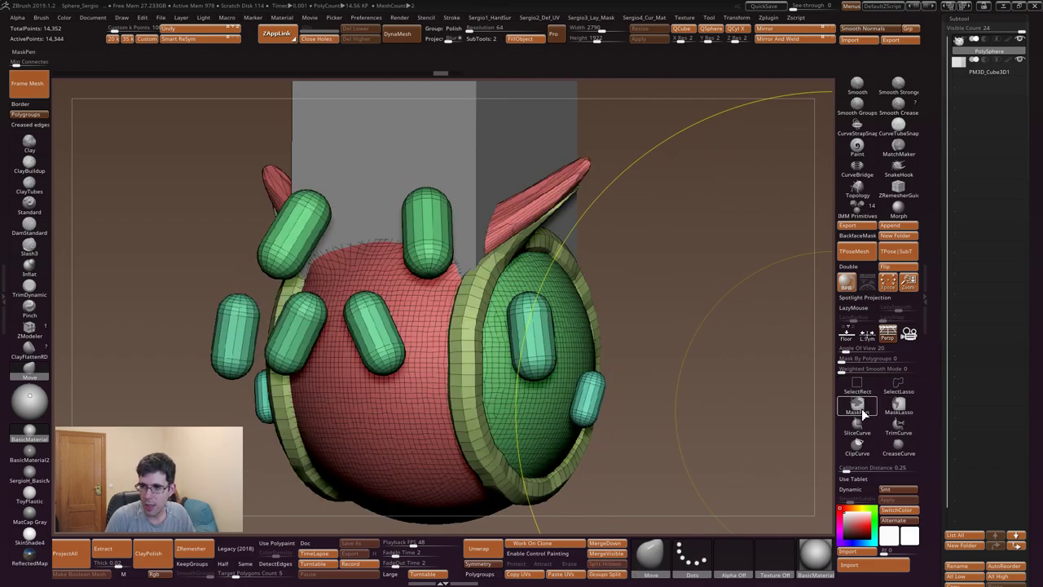
click(859, 407)
click(853, 432)
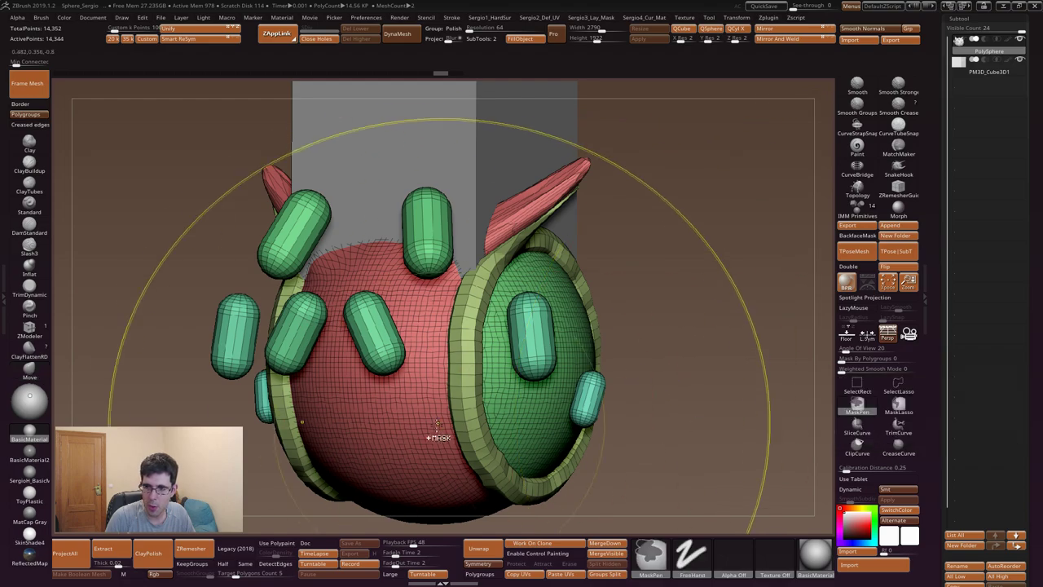
ctrl+click(443, 435)
ctrl+click(454, 426)
click(857, 424)
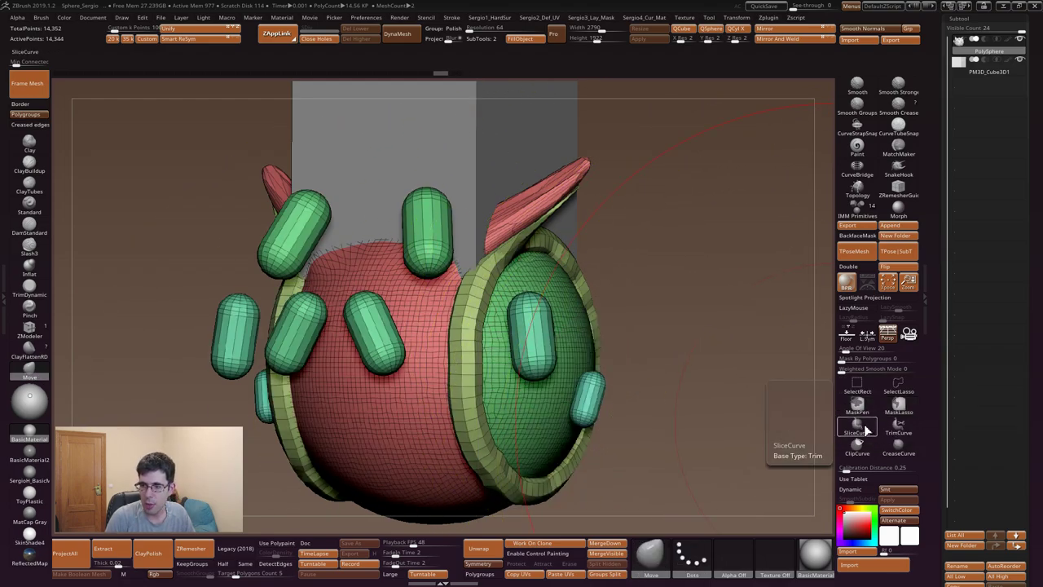
mouse_move(666, 236)
ctrl+shift+mouse_down()
mouse_move(518, 488)
mouse_move(528, 521)
ctrl+shift+mouse_up()
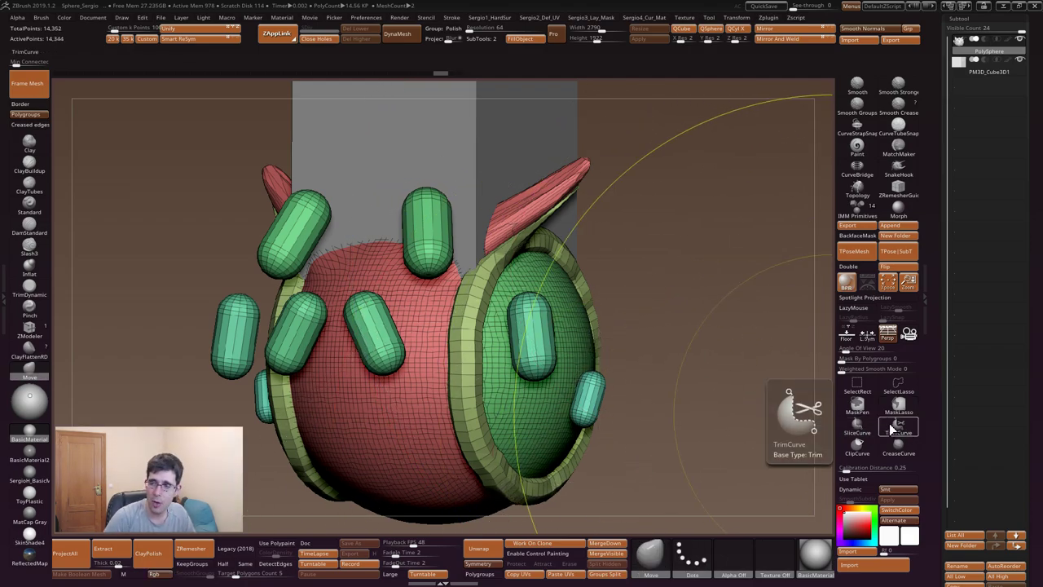
alt+drag(722, 426, 734, 367)
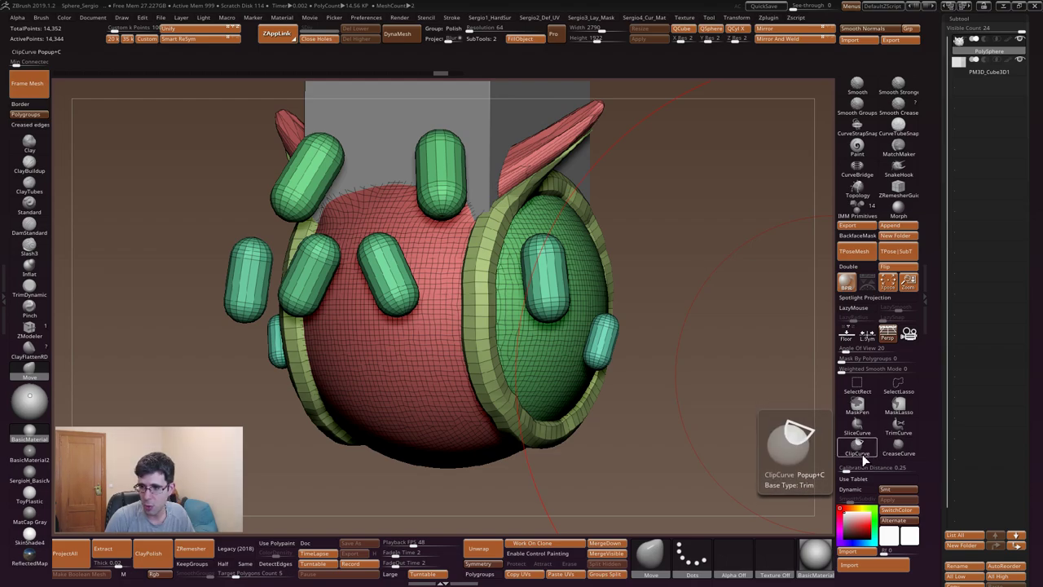
click(862, 457)
ctrl+shift+drag(684, 204, 407, 524)
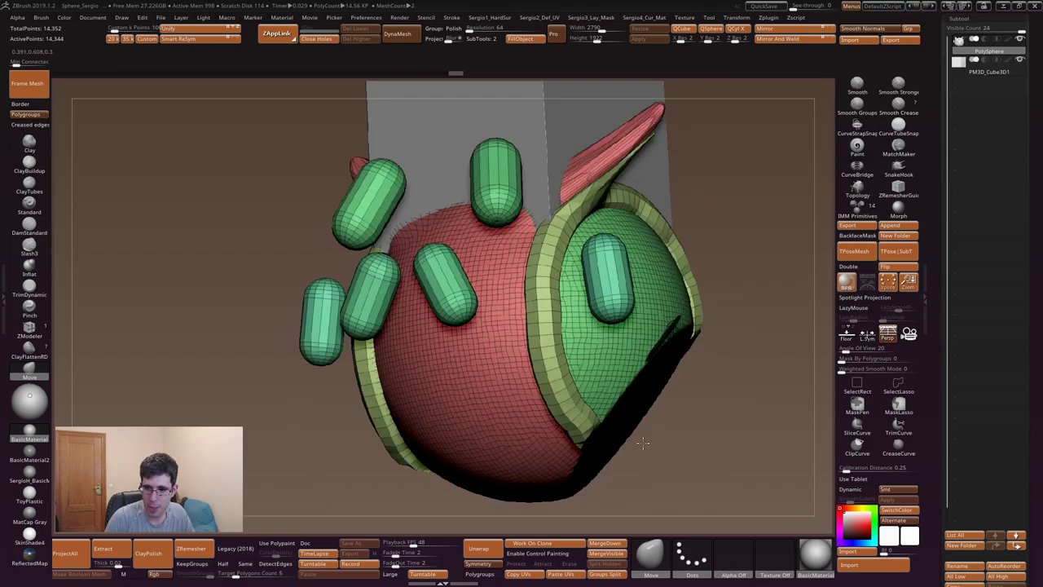
key(ctrl+z)
key(ctrl+z)
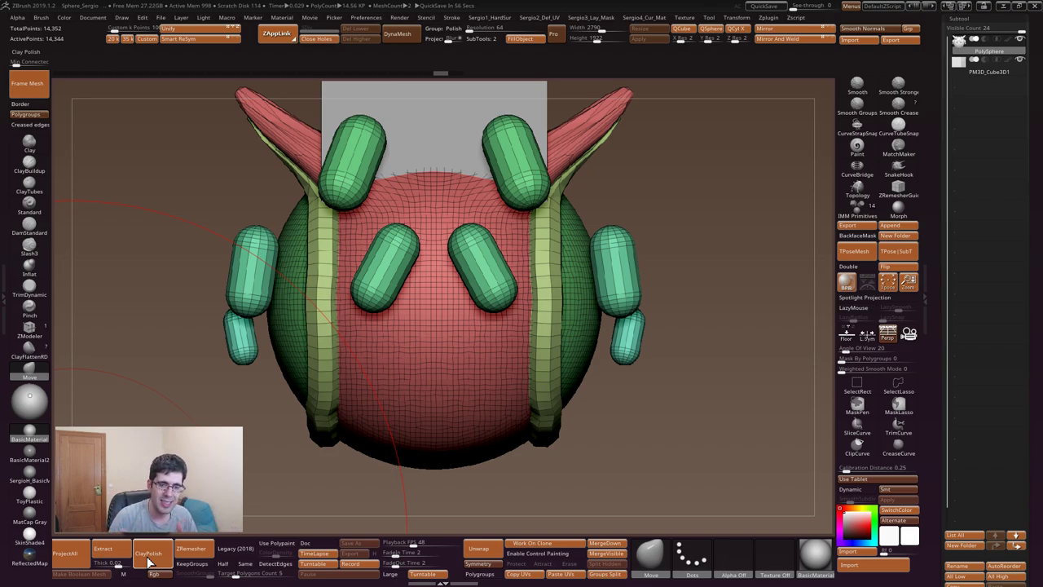
- Run ClayPolish from the bottom shelf on the horned, capsule-studded model
click(149, 557)
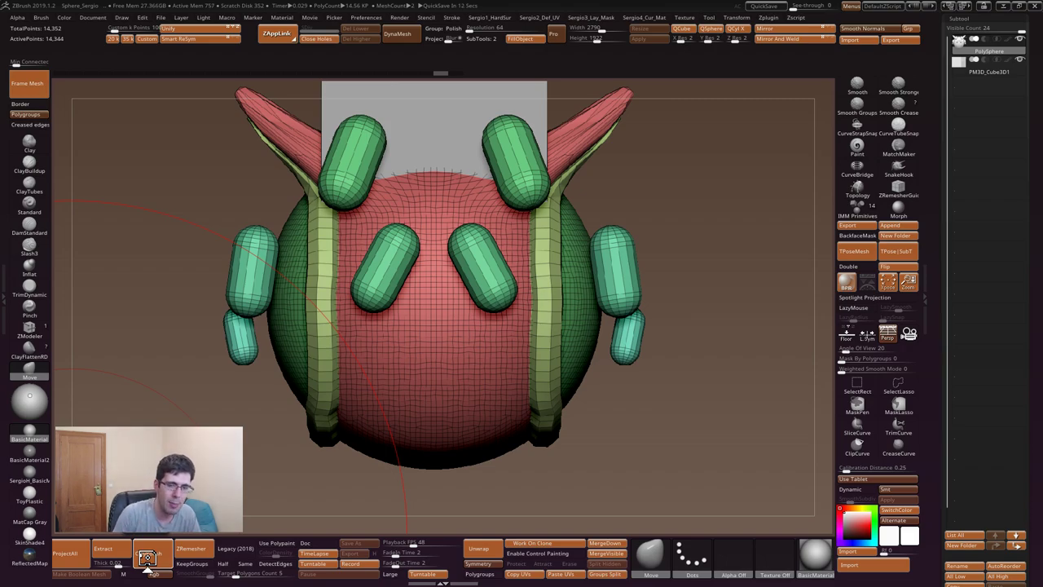
click(147, 554)
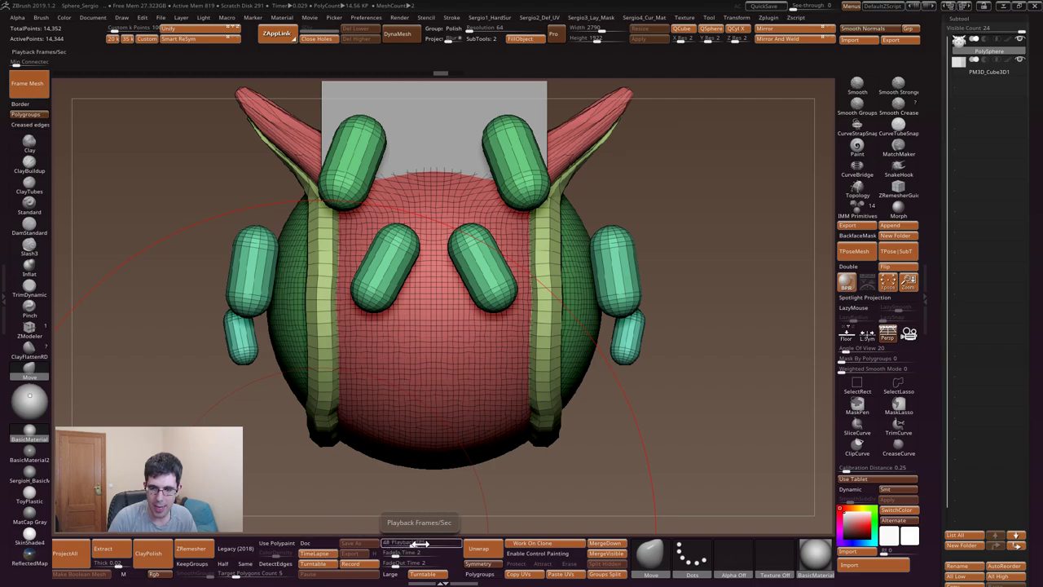
- Set both the movie FadeIn Time and FadeOut Time sliders to 0
drag(410, 551, 383, 552)
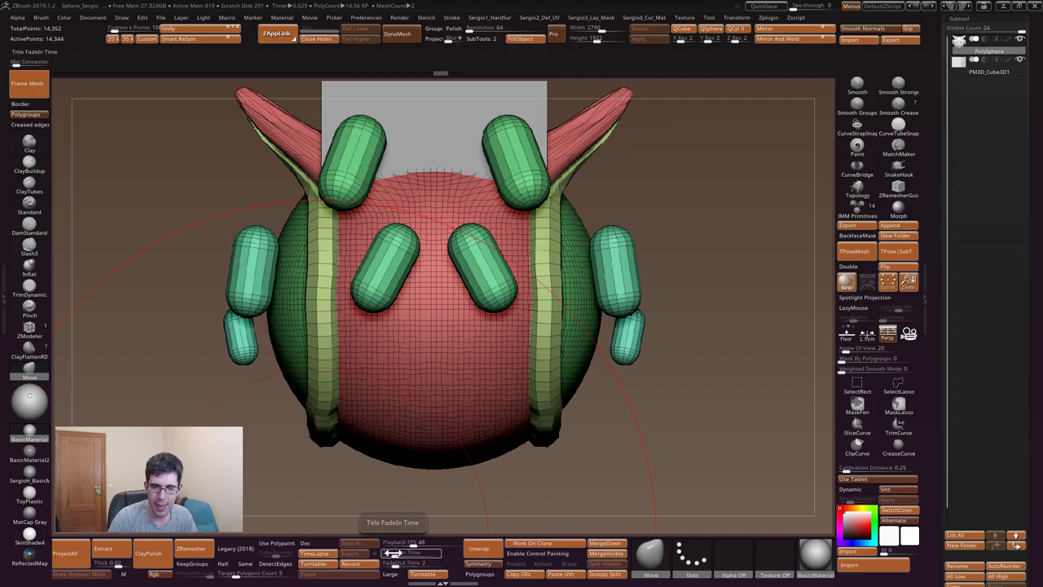
click(391, 563)
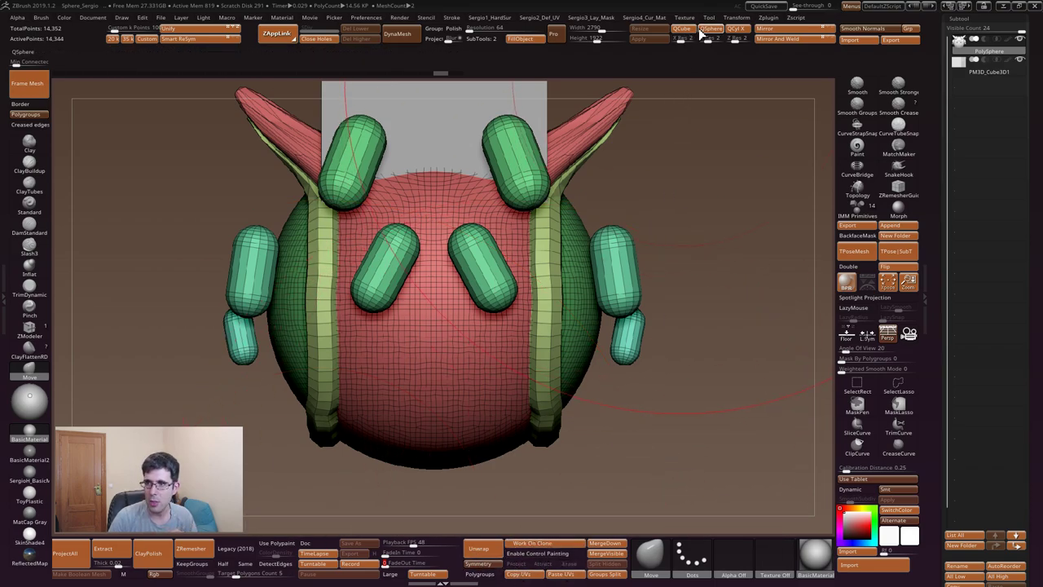
click(768, 18)
click(811, 244)
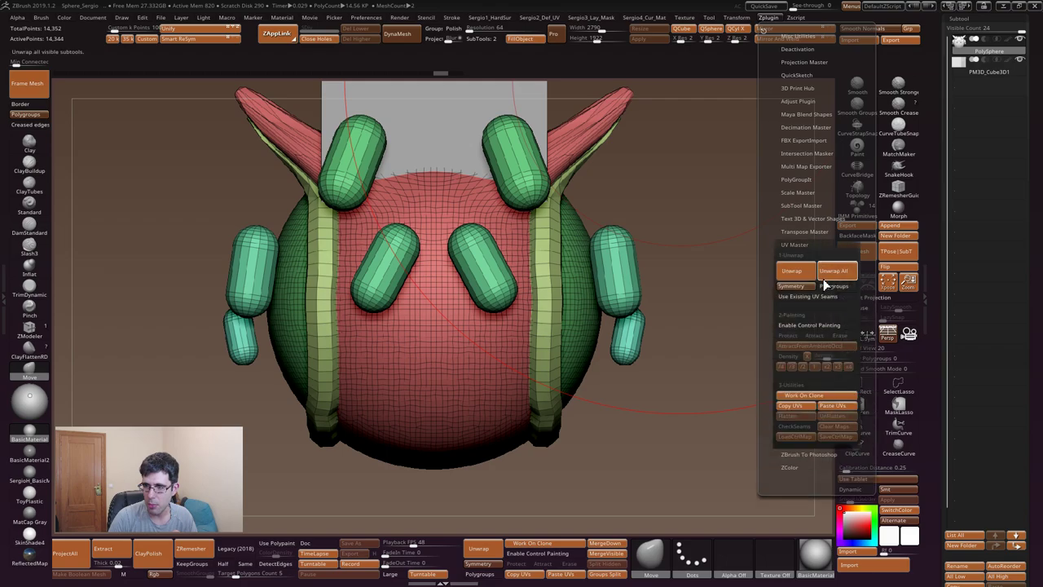
click(832, 406)
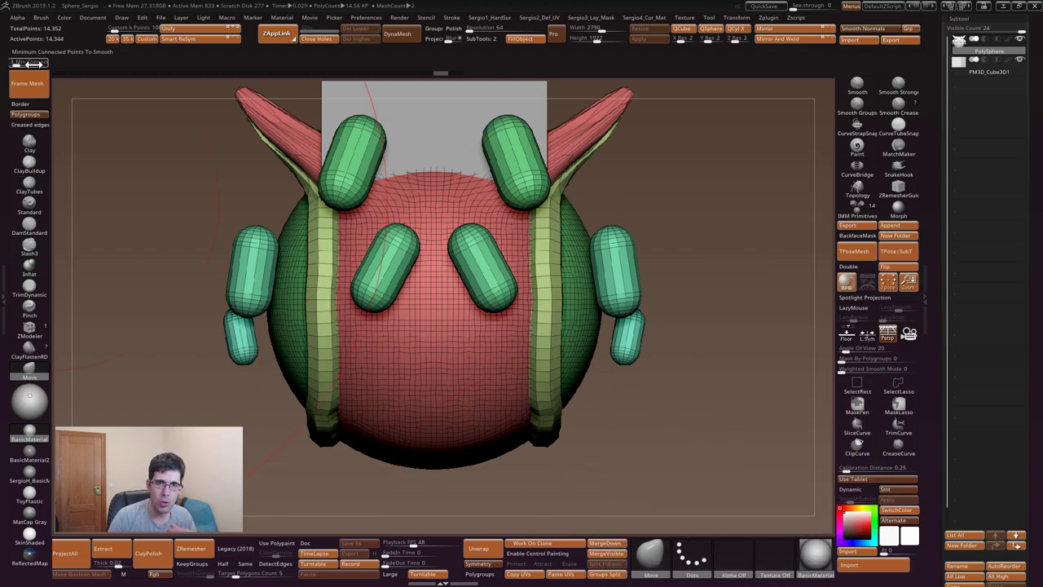
- Browse the brush and alpha palettes, then open the Sergio1_HardSur custom menu
click(643, 554)
click(691, 557)
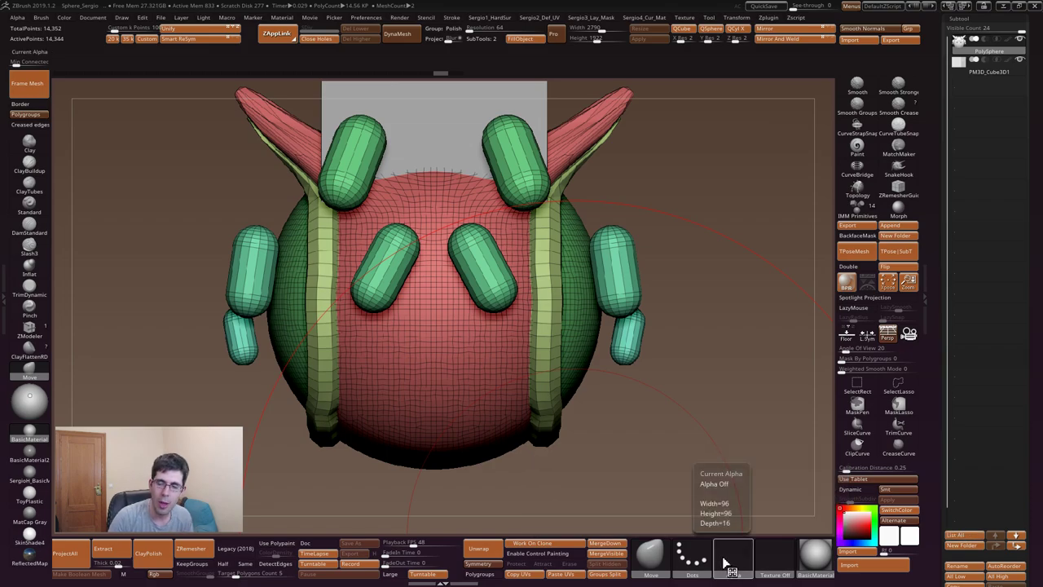
click(724, 559)
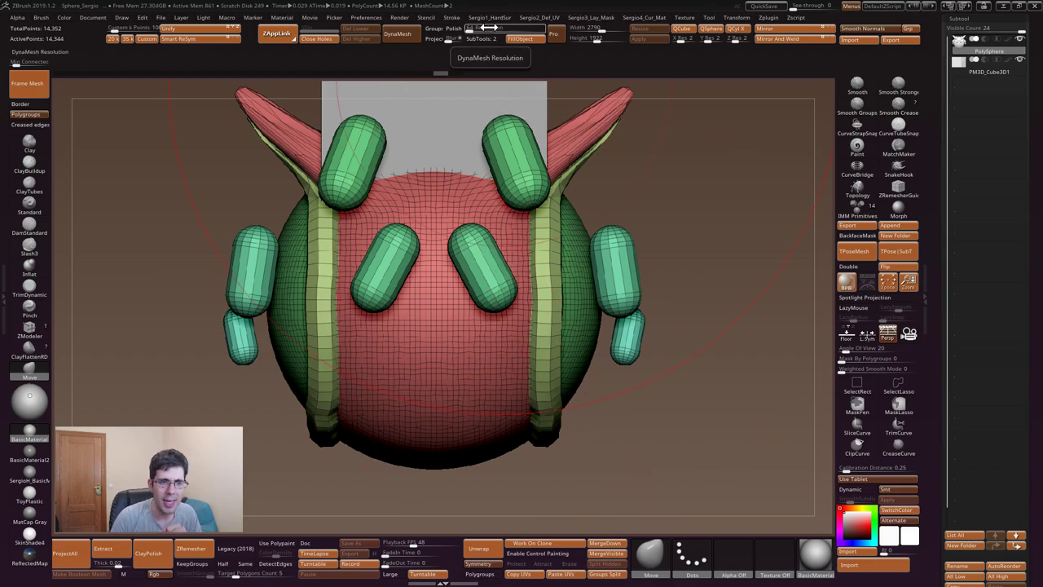
click(493, 18)
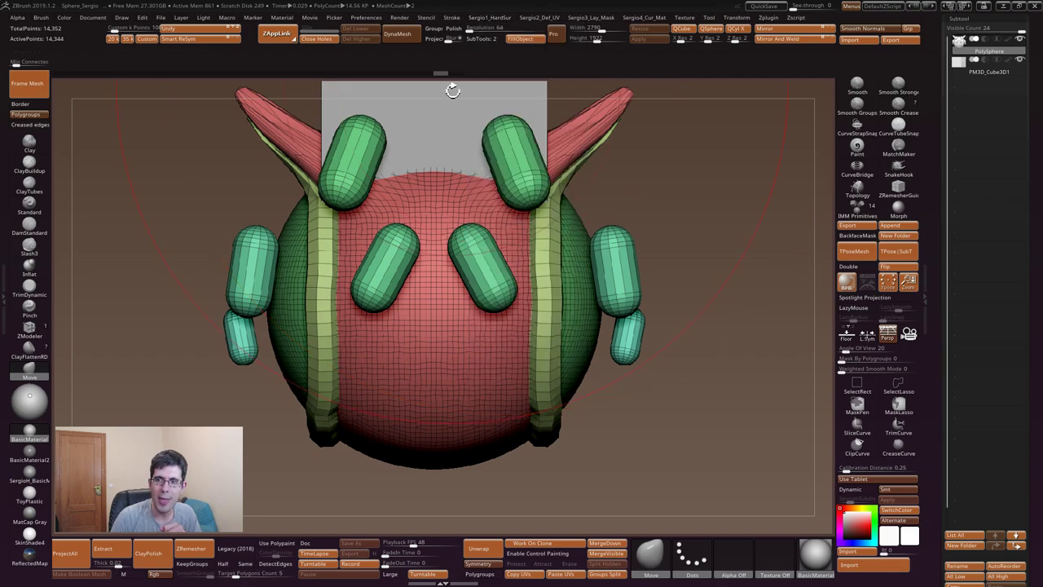
click(504, 18)
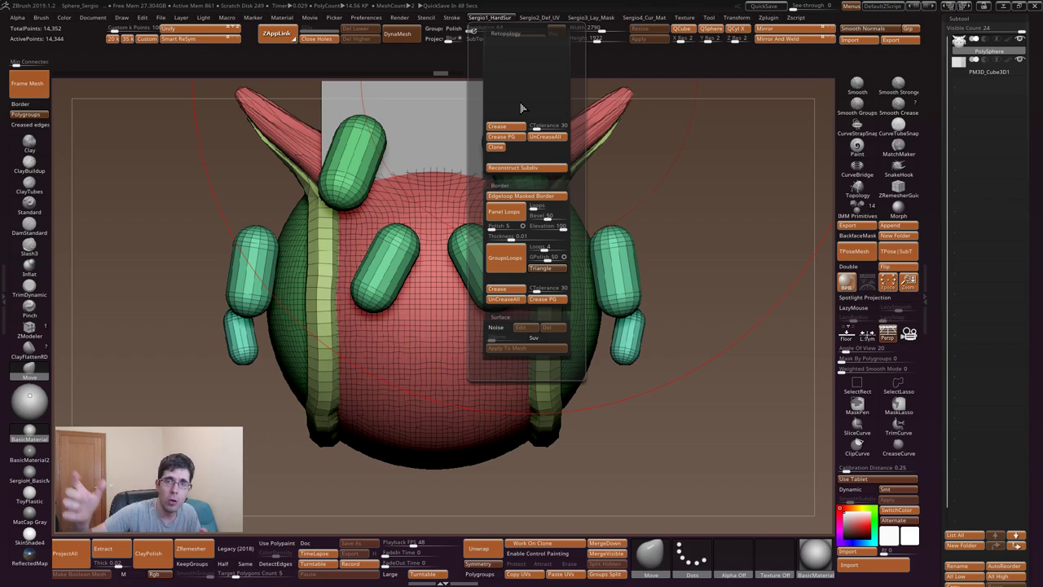
key(space)
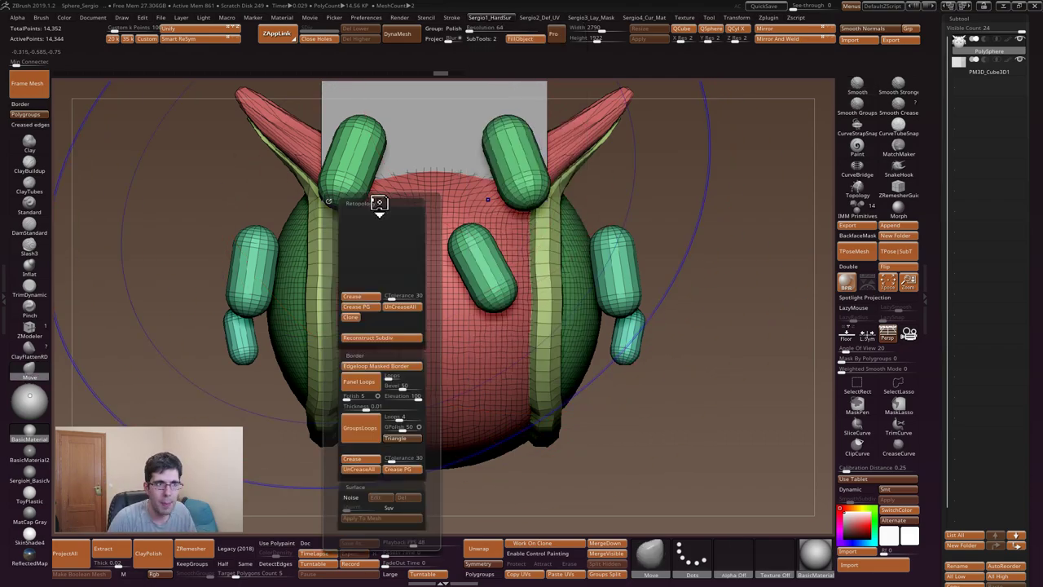
key(space)
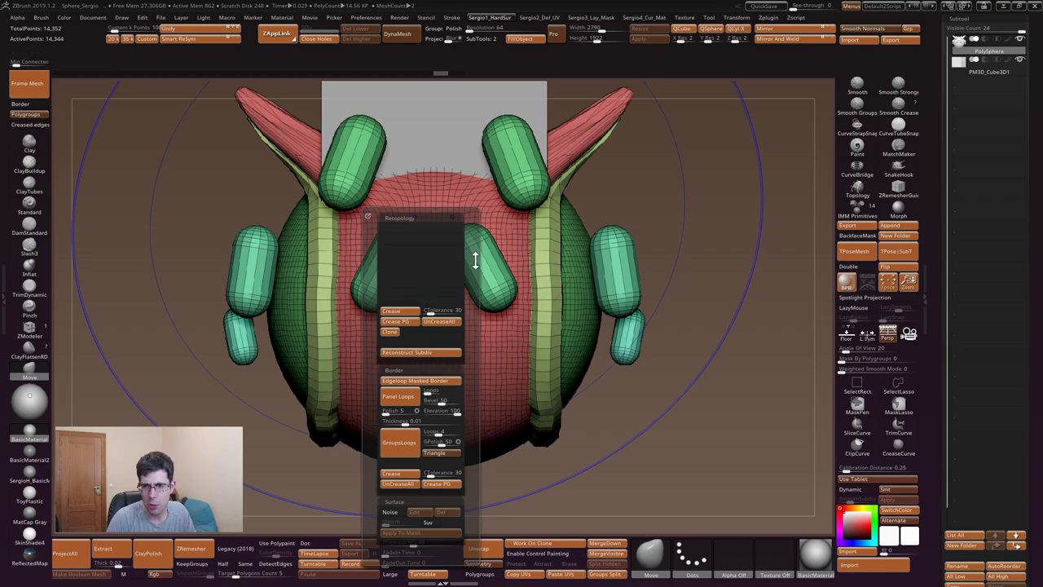
key(space)
key(space)
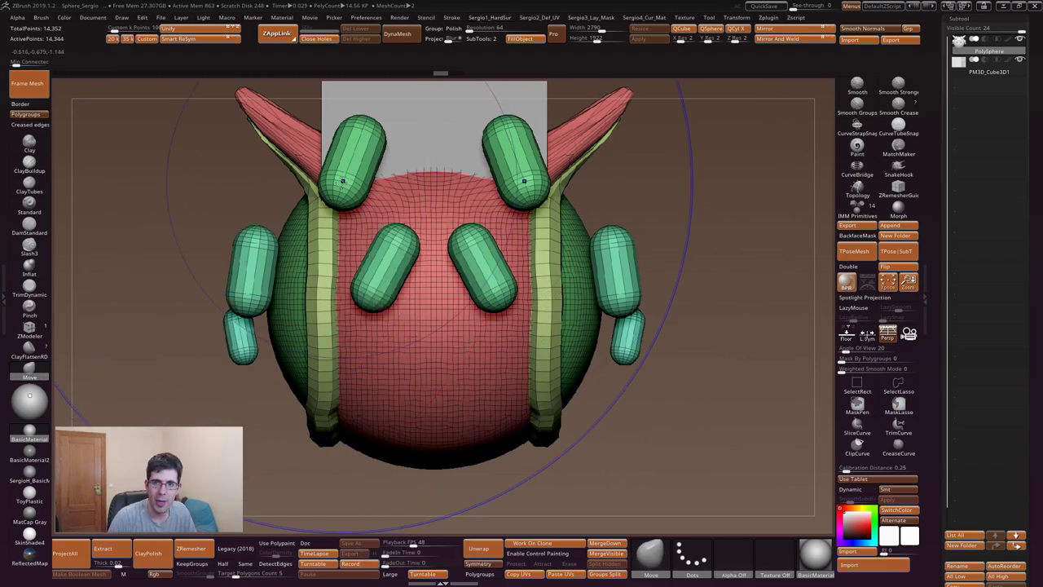
key(space)
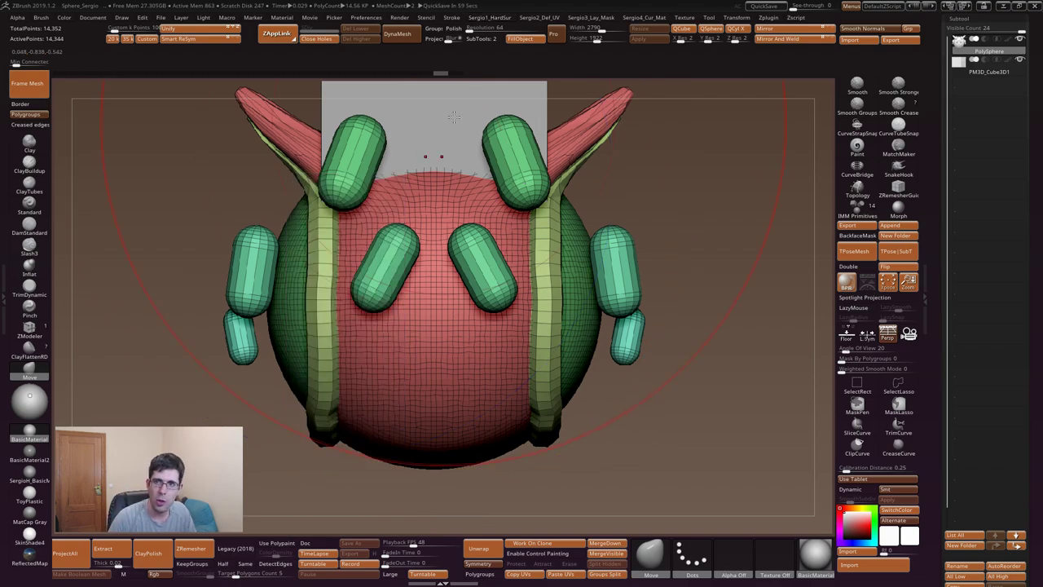
click(501, 18)
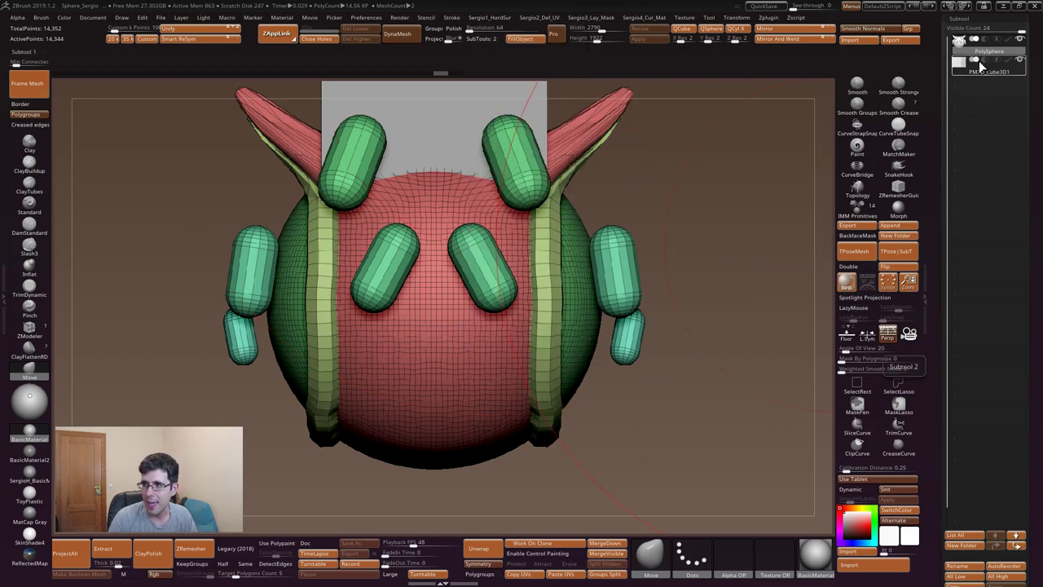
- Collapse Subtool, expand Tool > Surface noise options, and reopen the Sergio1_HardSurf menu
click(975, 23)
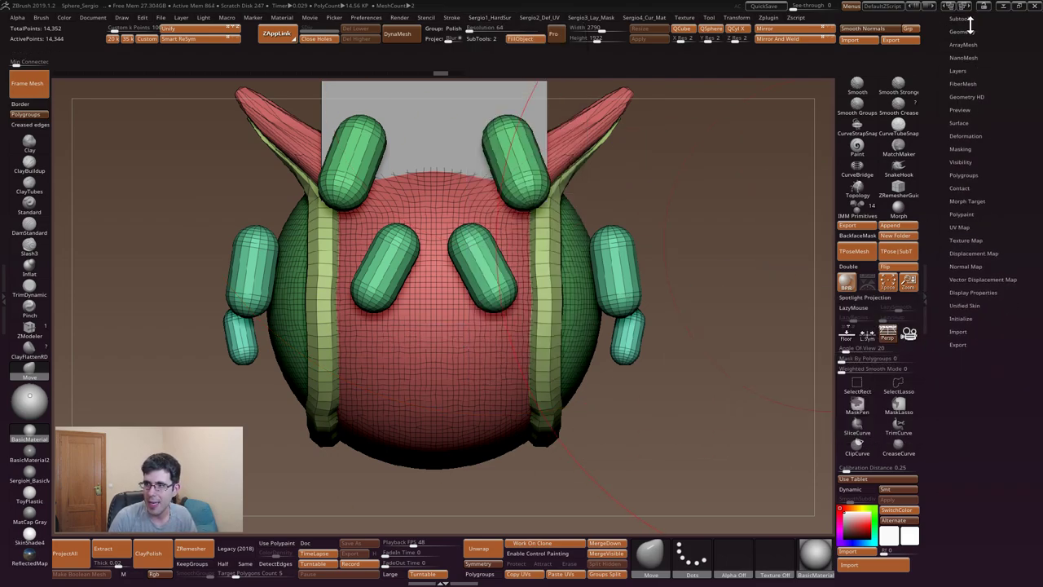
drag(970, 25, 975, 57)
click(964, 154)
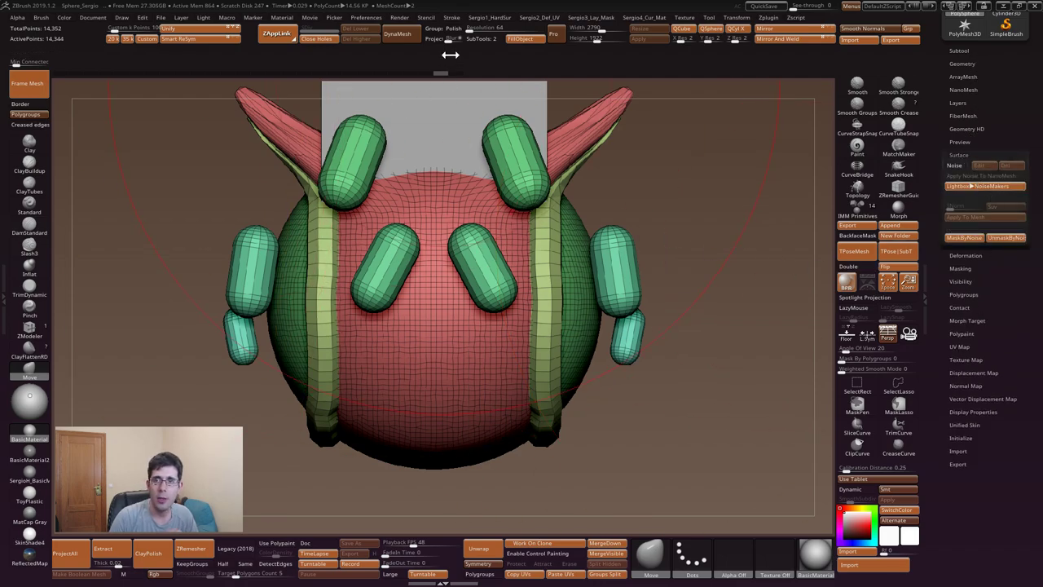
click(490, 23)
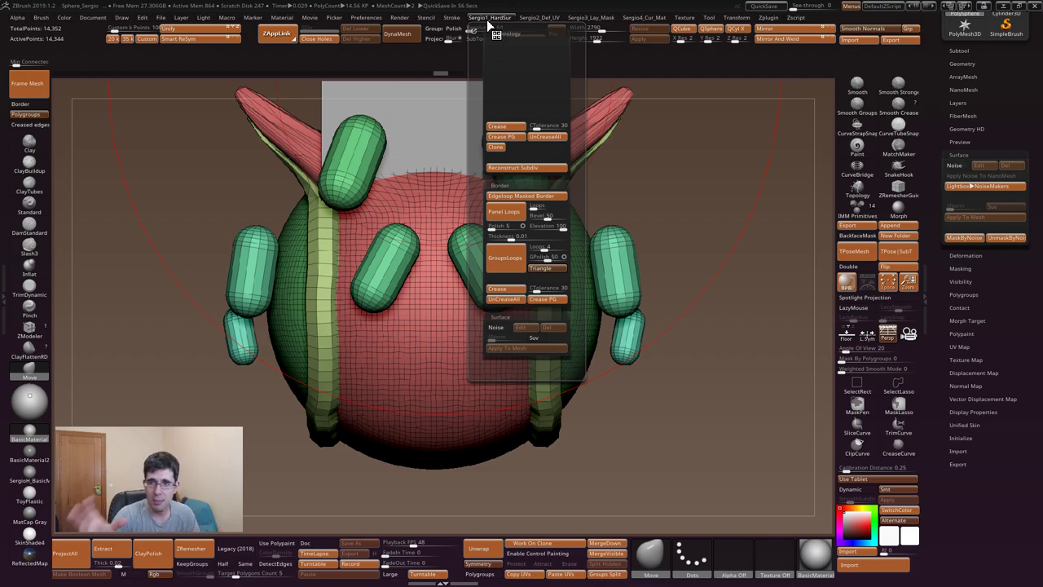
- Open the Sergio2_Def_UV custom menu from the top bar
click(534, 19)
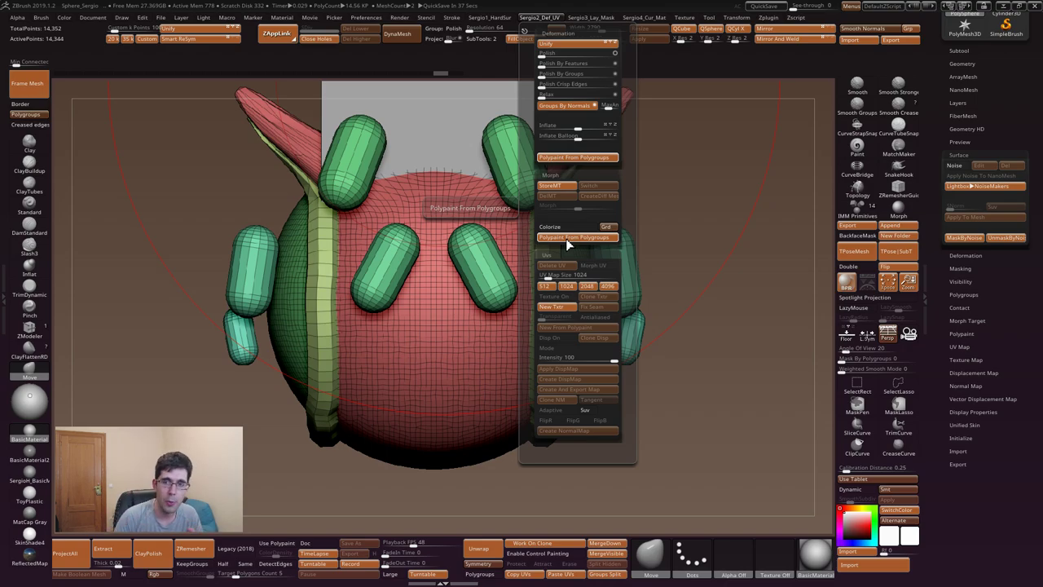
- Colour the model red and green from its polygroups and turn on the Polyframe overlay
click(568, 238)
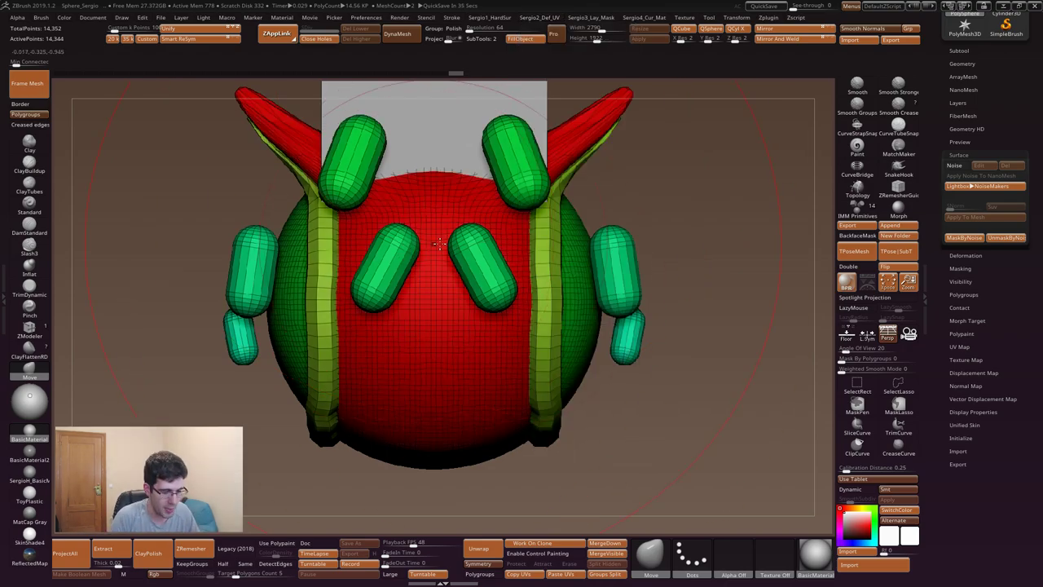
drag(414, 246, 404, 77)
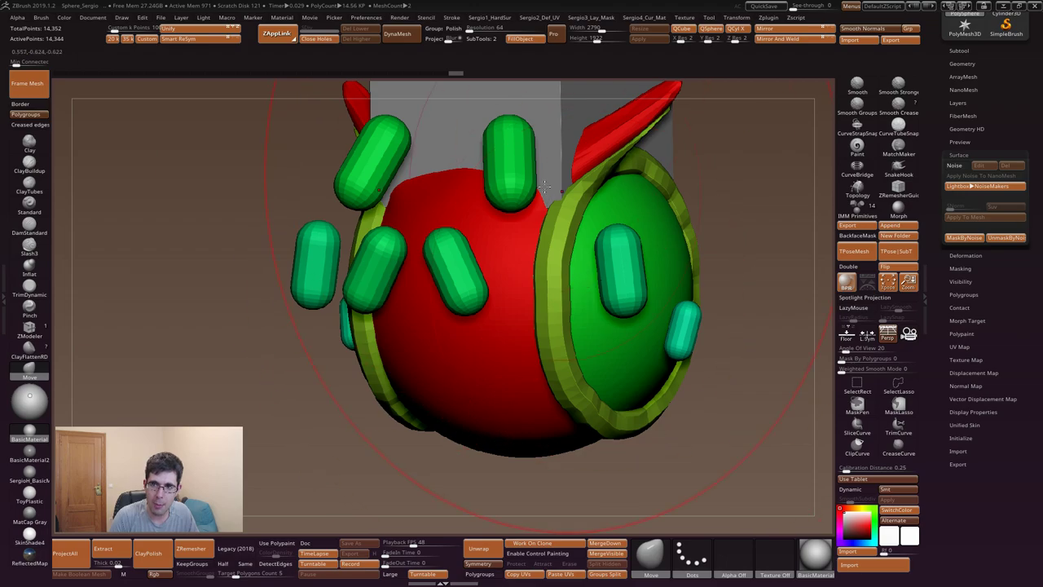
drag(404, 77, 442, 283)
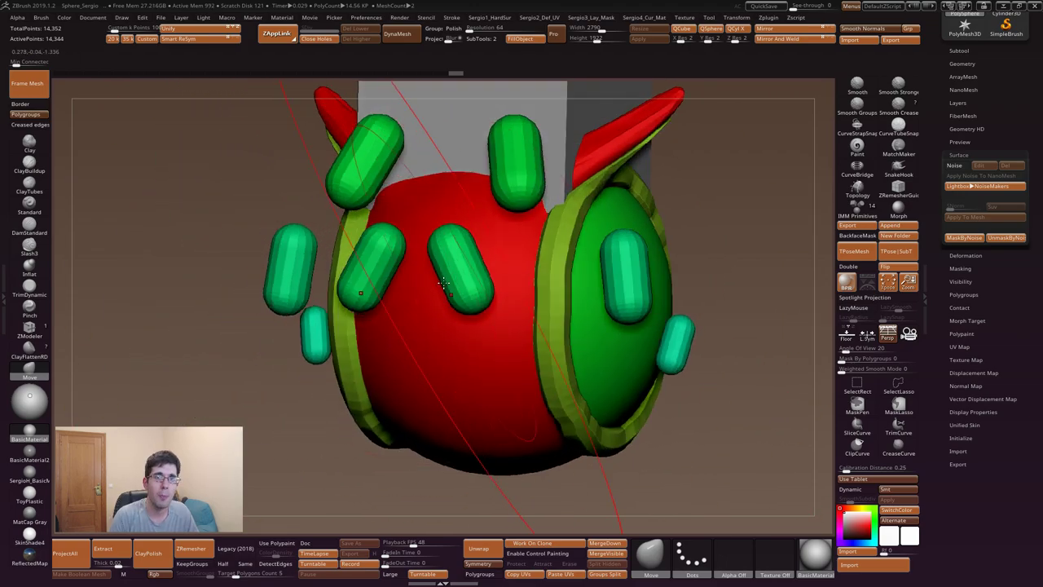
key(shift+f)
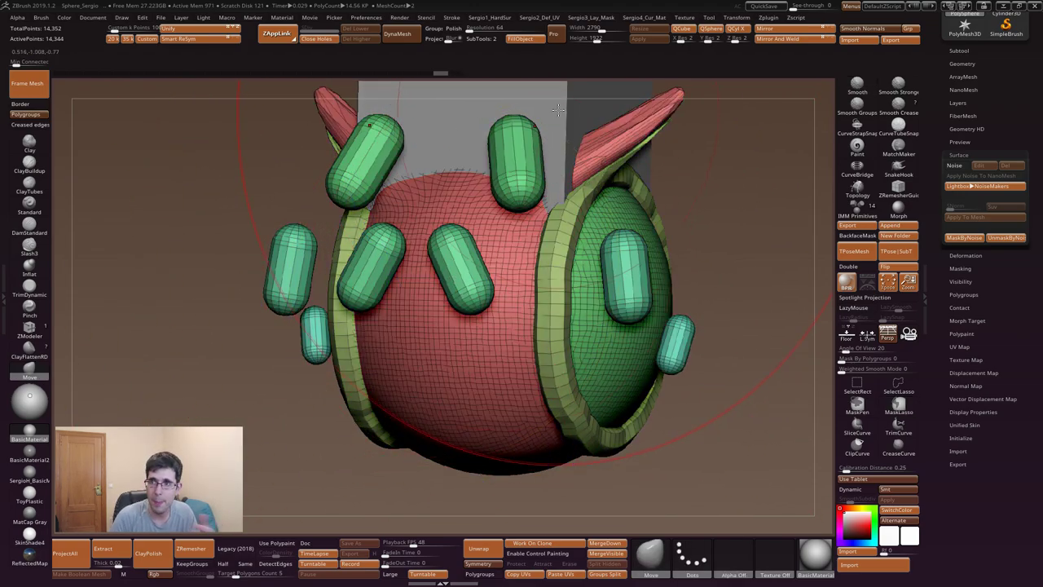
- Reopen the Sergio2_Def_UV custom menu from the top bar, heading to Sergio3_Lay_Mask
click(557, 18)
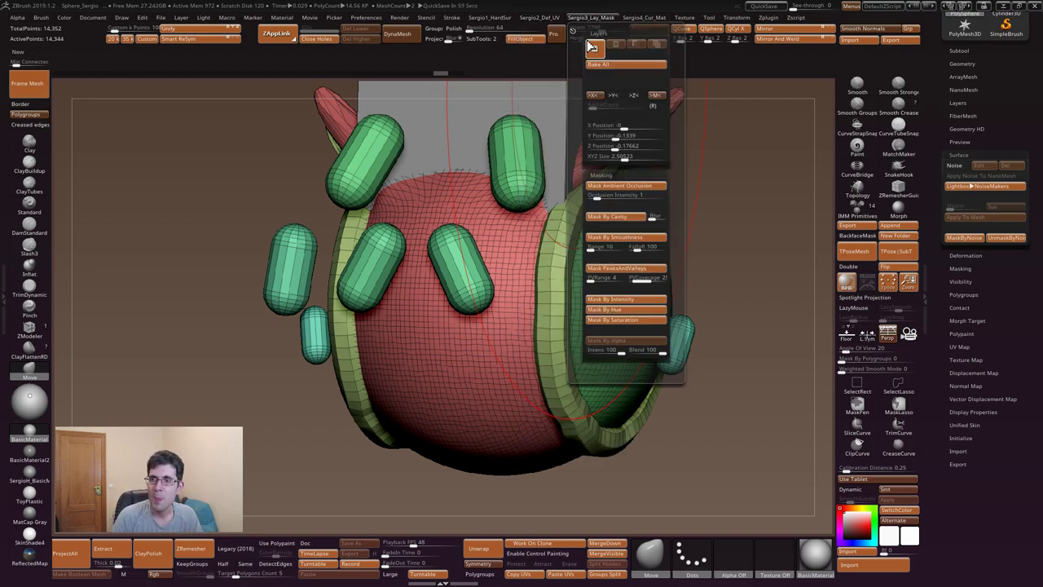
mouse_move(591, 17)
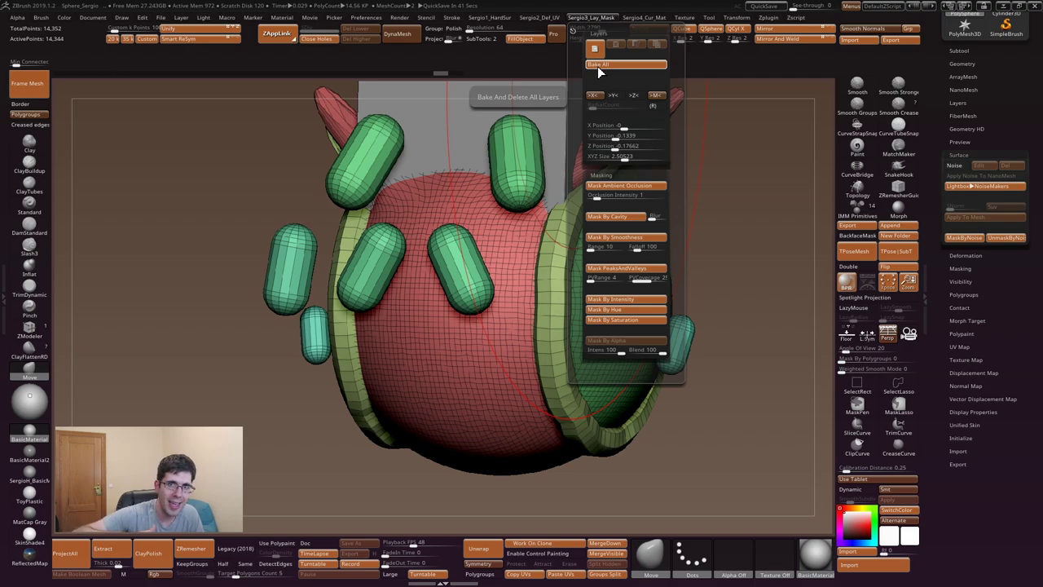
- Bake all layers, adjust the X/Y/Z Position and XYZ Size values, and mask by cavity
click(597, 66)
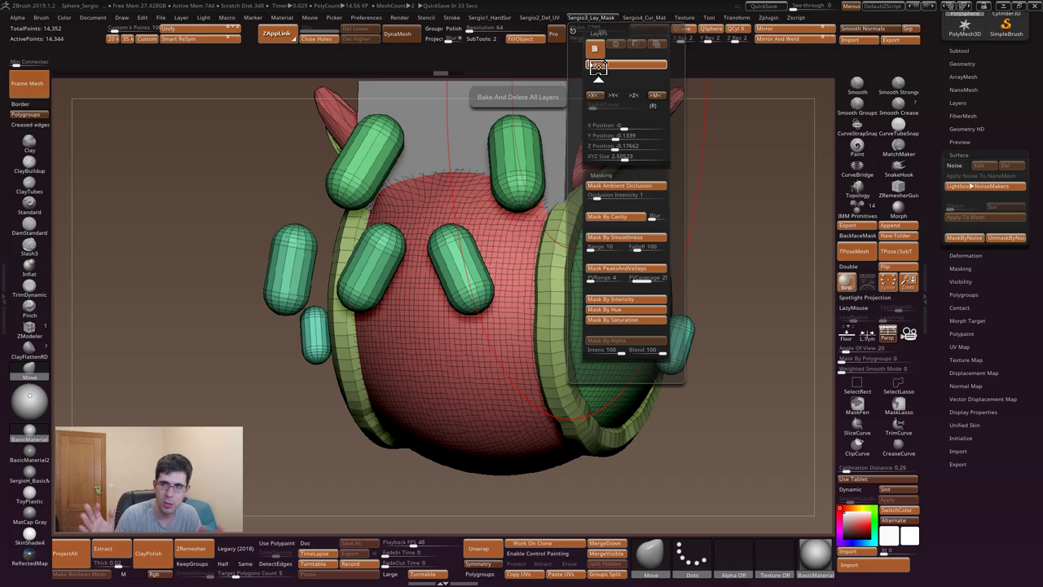
click(619, 146)
click(624, 138)
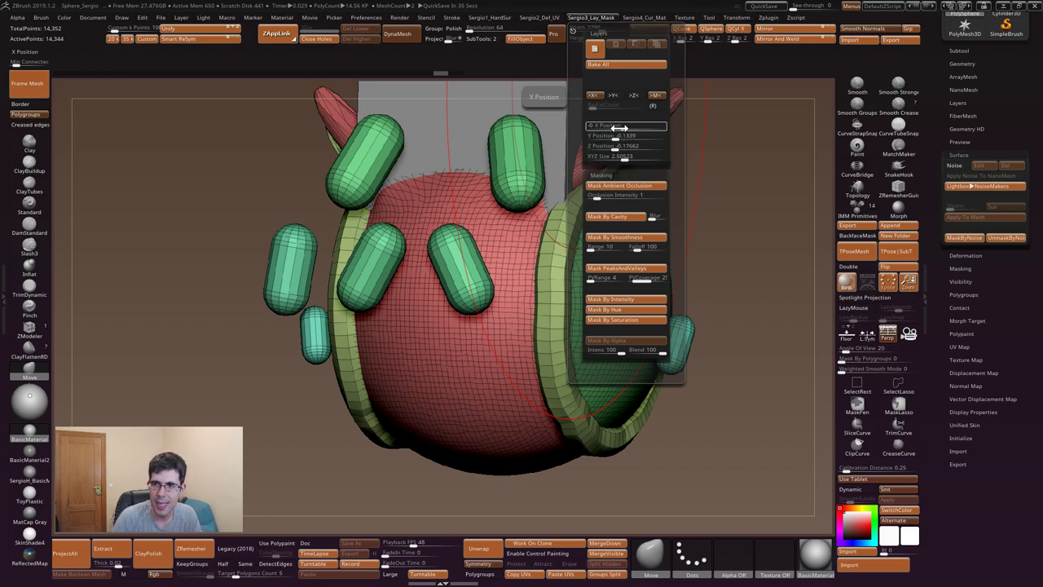
click(644, 155)
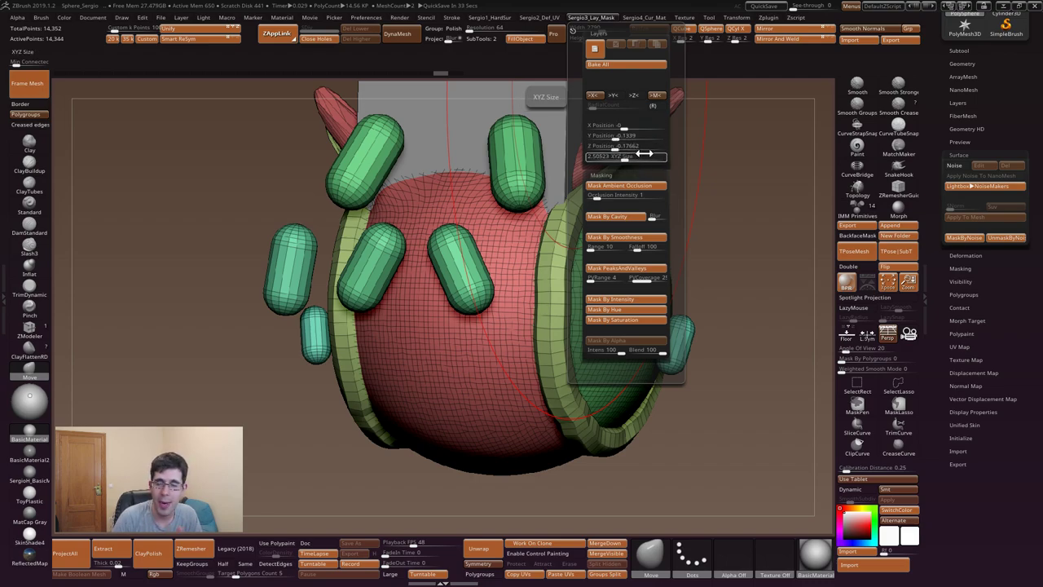
click(643, 146)
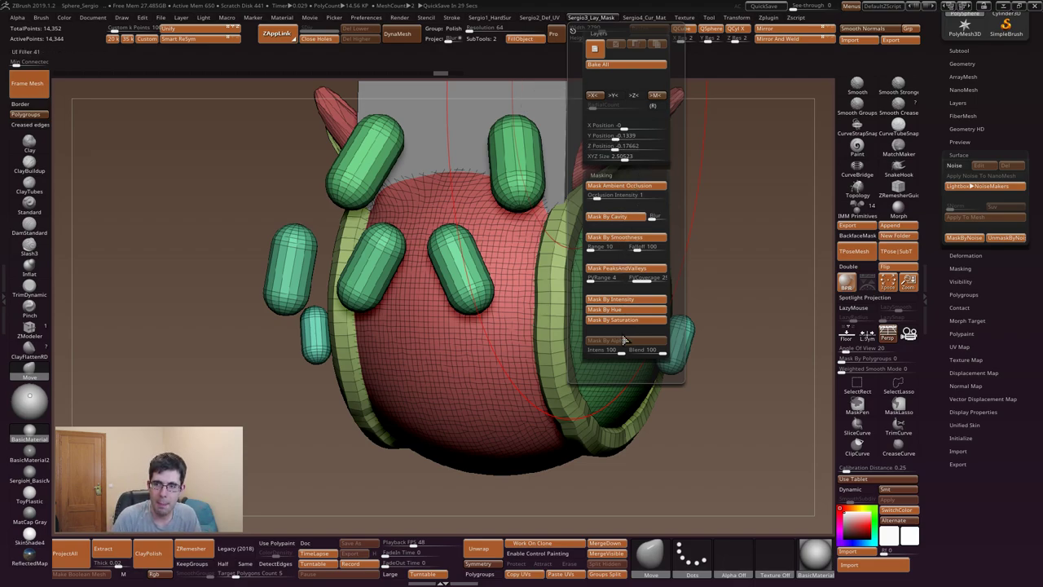
click(630, 215)
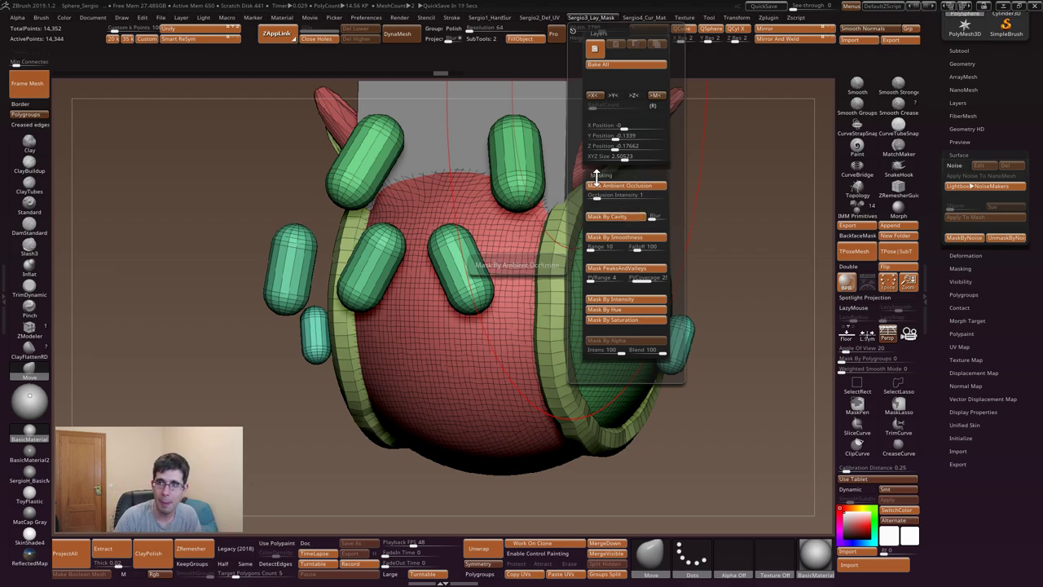
click(643, 17)
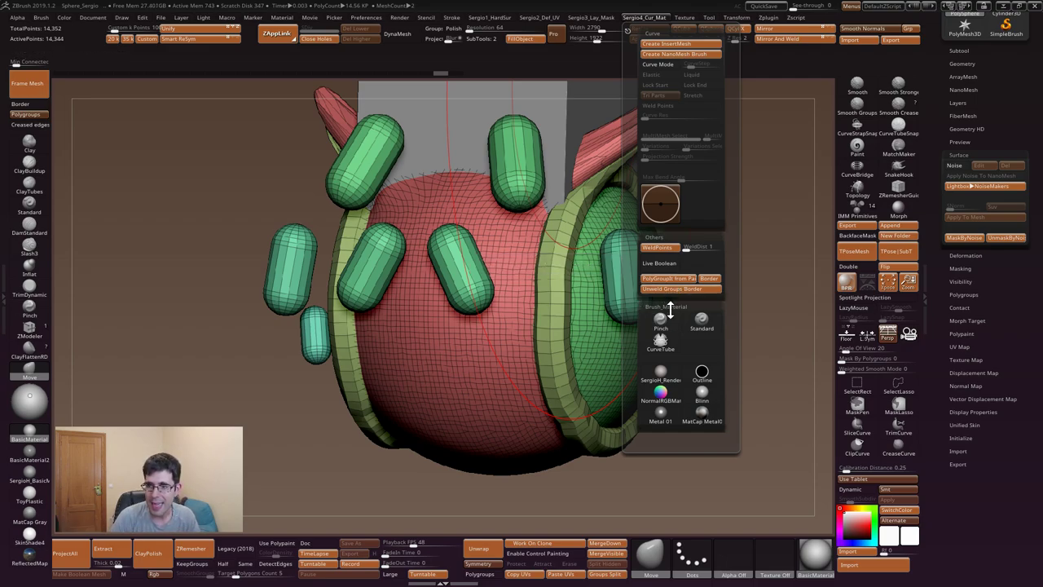
- Try the Pinch brush from Brush_Material, then switch back to the Standard brush
click(675, 323)
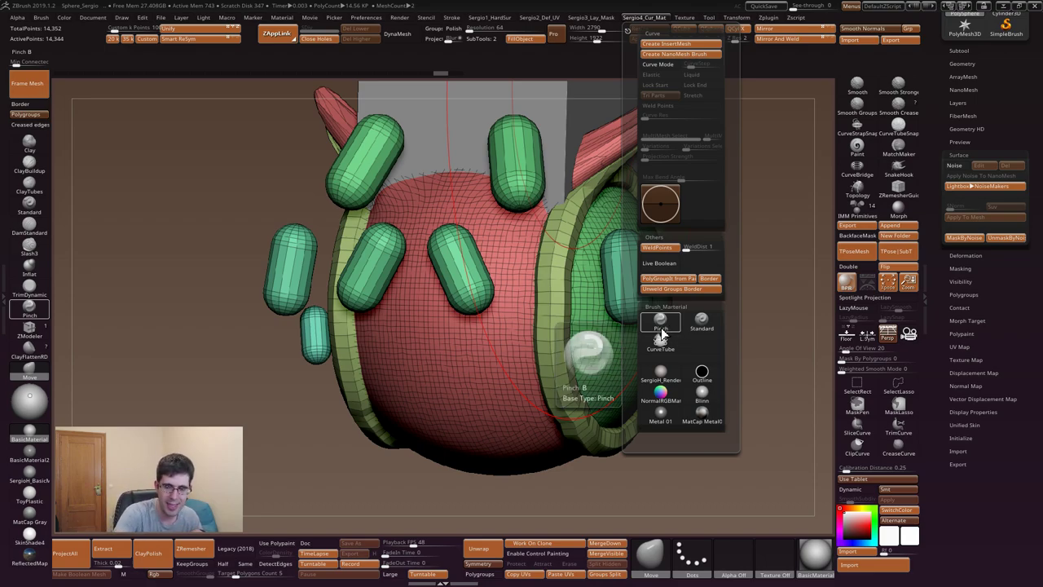
click(692, 326)
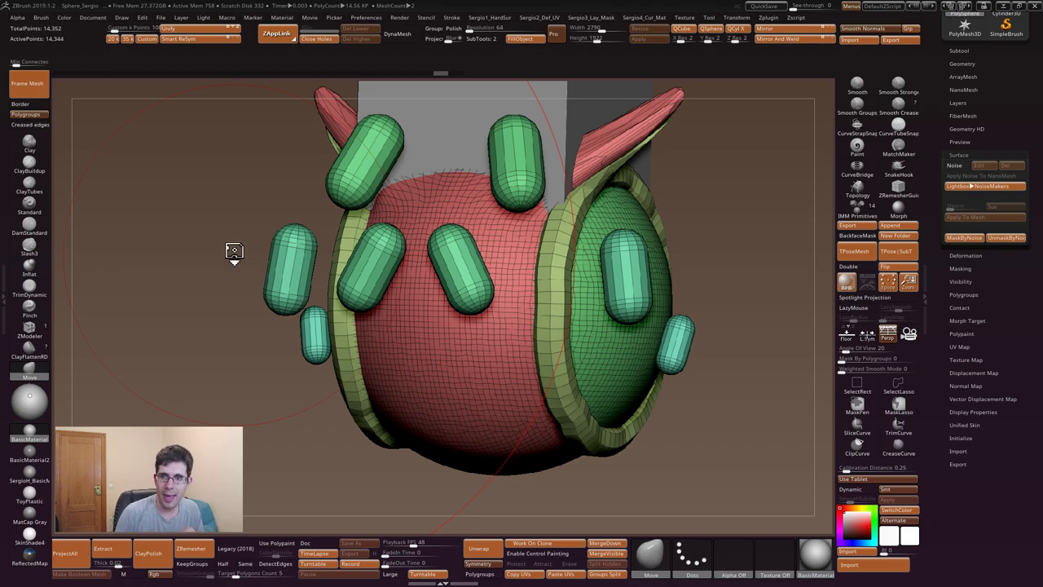
- Bring up the brush palette with B, showing Quick Pick and the 3D Sculpting Brushes
key(b)
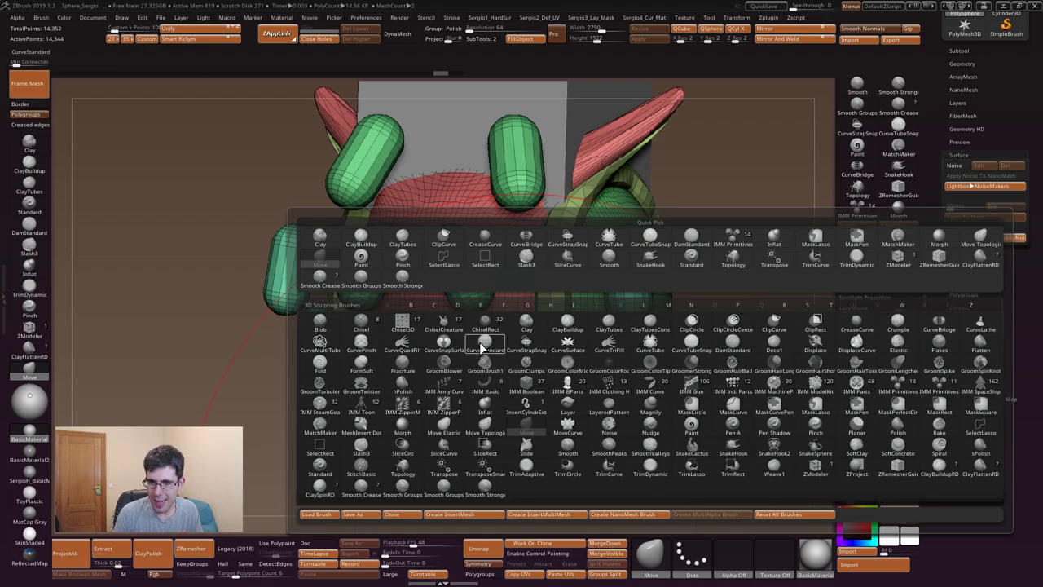
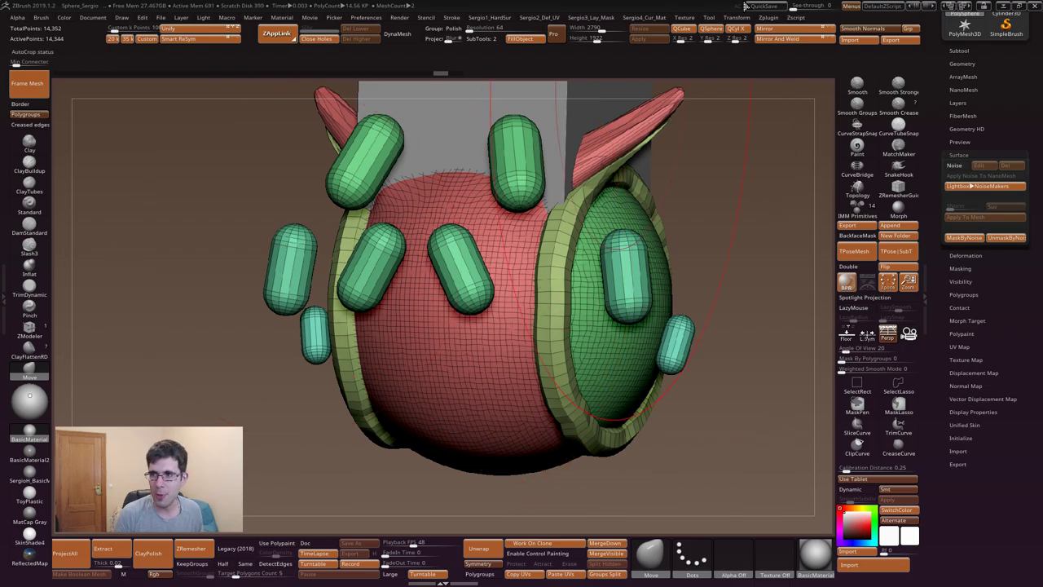
click(1017, 5)
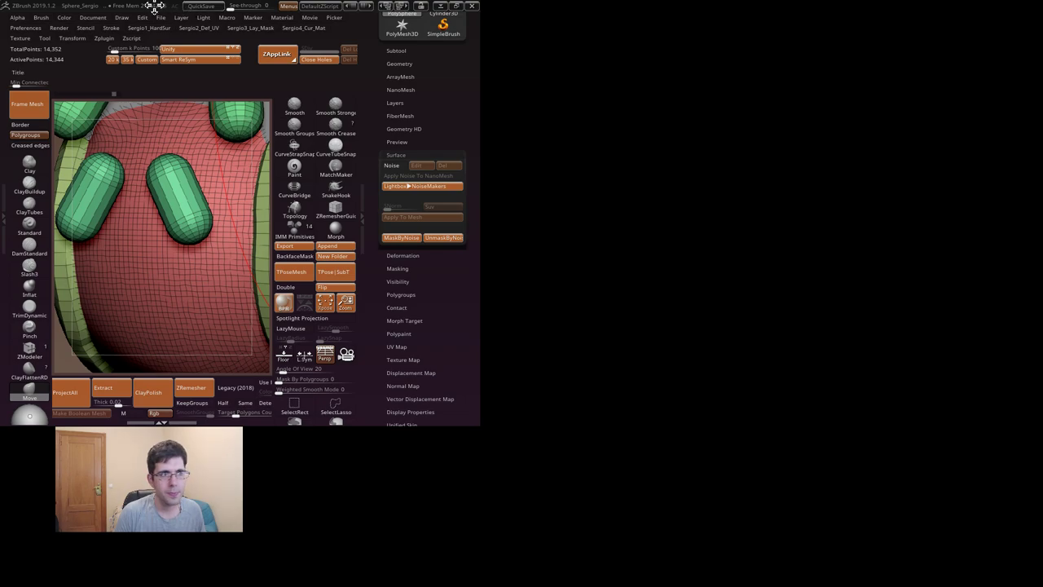
drag(232, 7, 692, 4)
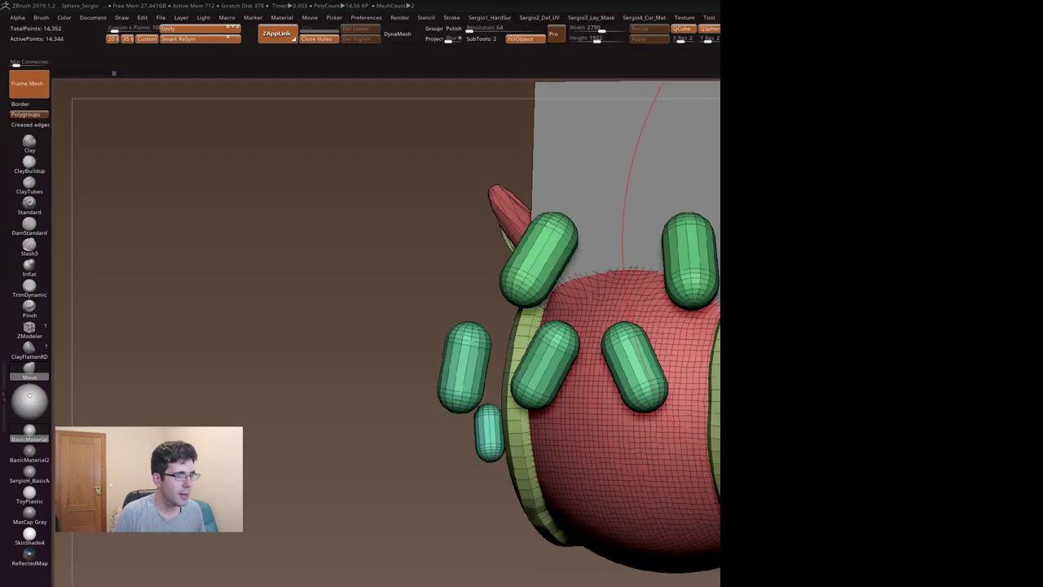